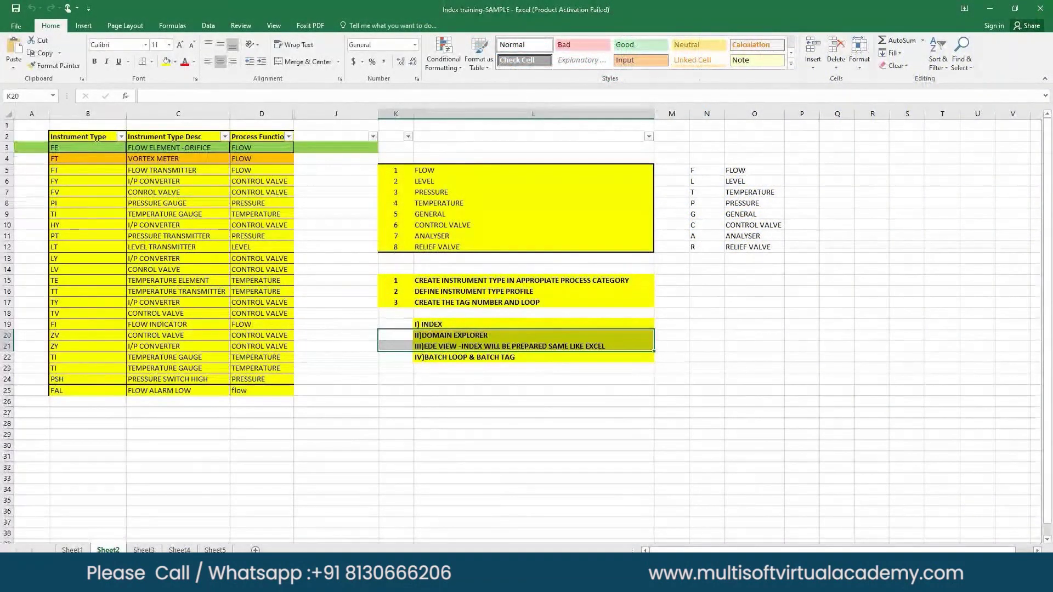
- Open the Windows Start menu over Excel and scroll down to the Intergraph Smart Instrumentation folder
{"action": "key", "text": "super"}
{"action": "scroll", "coordinate": [74, 492], "scroll_direction": "down", "scroll_amount": 5}
{"action": "scroll", "coordinate": [106, 441], "scroll_direction": "down", "scroll_amount": 3}
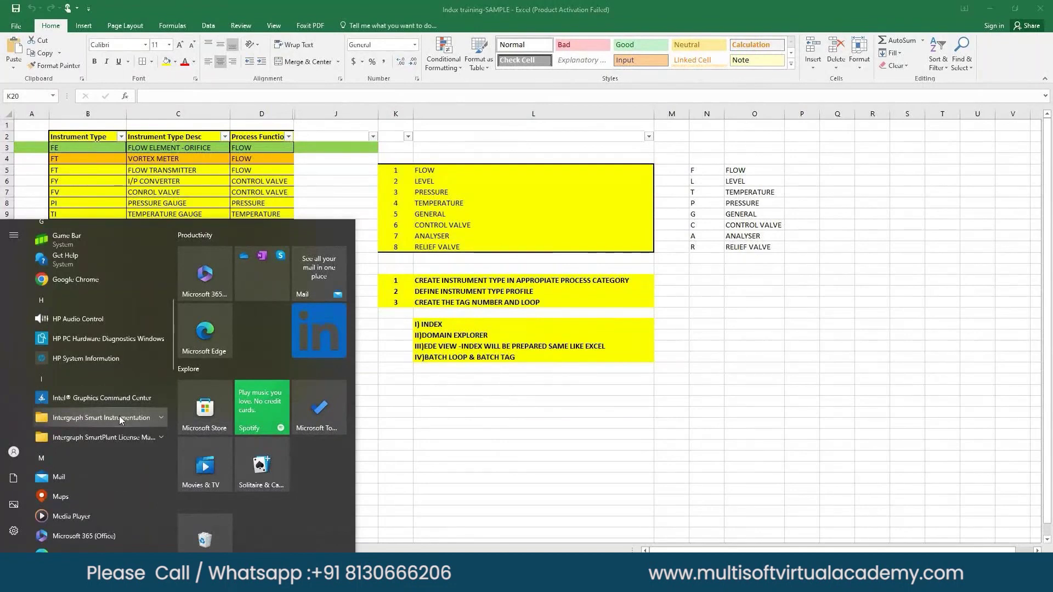
- Run Smart Instrumentation as administrator from the Intergraph Smart Instrumentation Start menu folder
{"action": "left_click", "coordinate": [126, 416]}
{"action": "scroll", "coordinate": [107, 436], "scroll_direction": "down", "scroll_amount": 3}
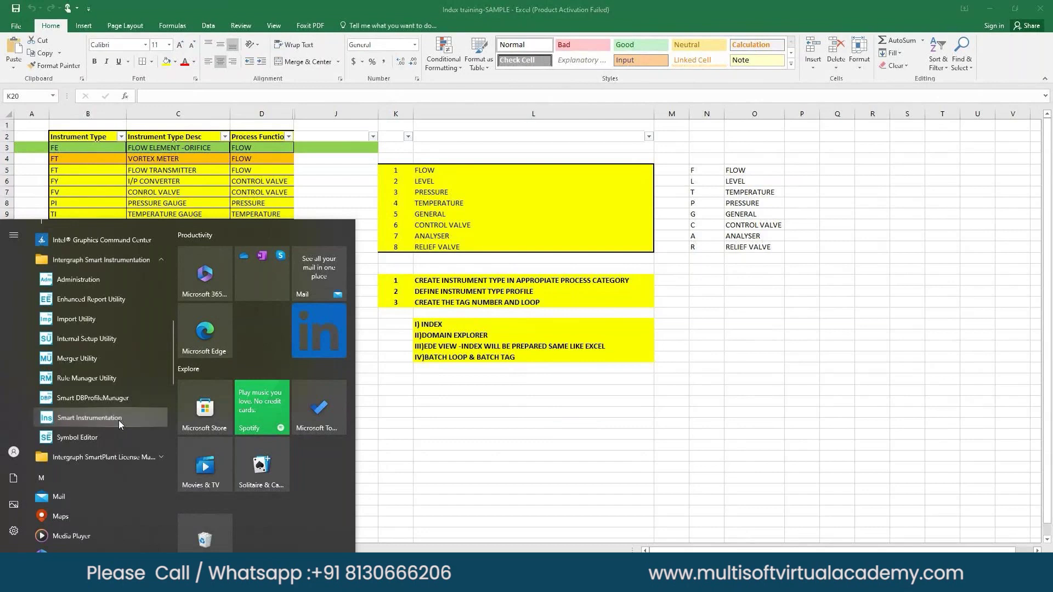
{"action": "right_click", "coordinate": [119, 420]}
{"action": "mouse_move", "coordinate": [163, 448]}
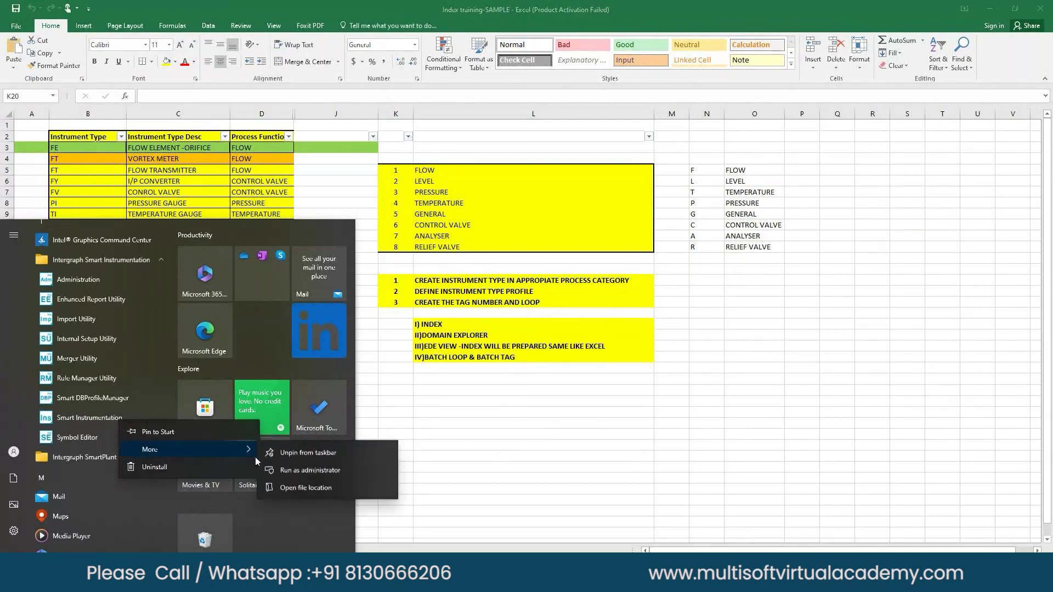
{"action": "left_click", "coordinate": [311, 472]}
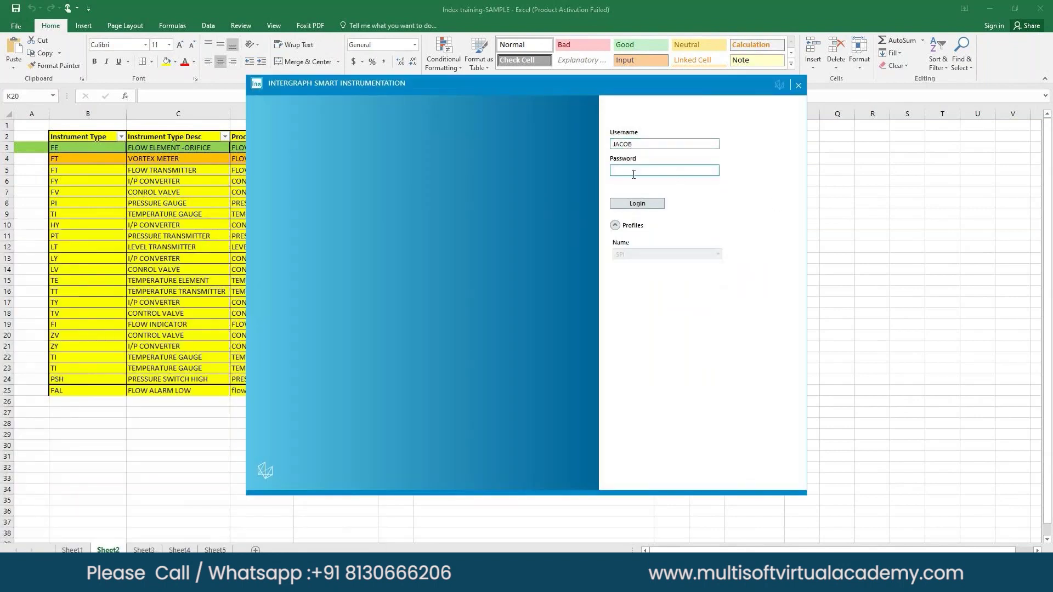
- Log in, then choose BPCHP > BOILER > unit 100 in the Open dialog and confirm
{"action": "left_click", "coordinate": [637, 204]}
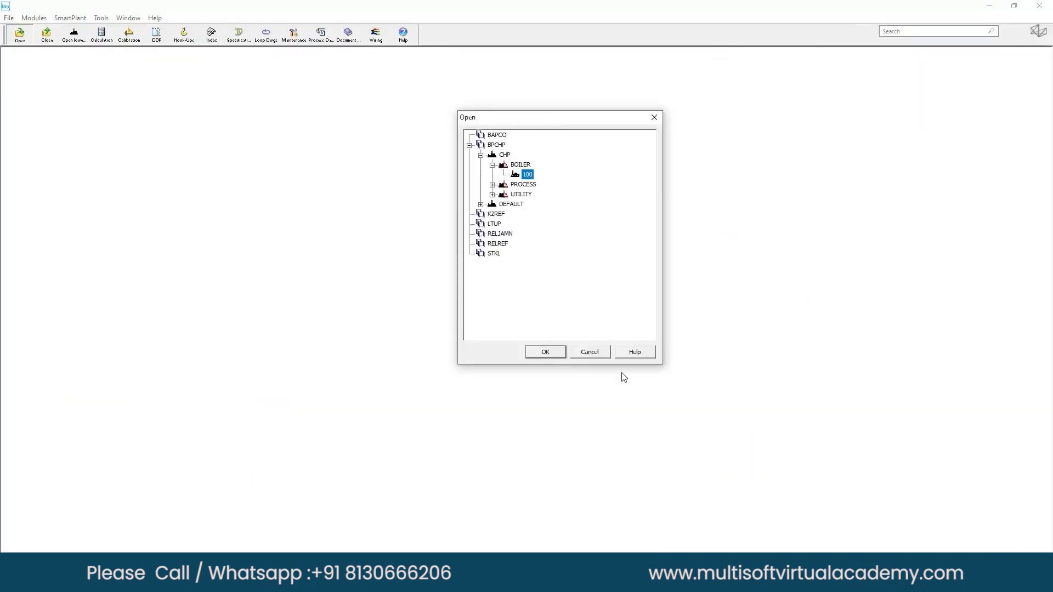
{"action": "double_click", "coordinate": [496, 145]}
{"action": "left_click_drag", "start_coordinate": [517, 124], "coordinate": [461, 110]}
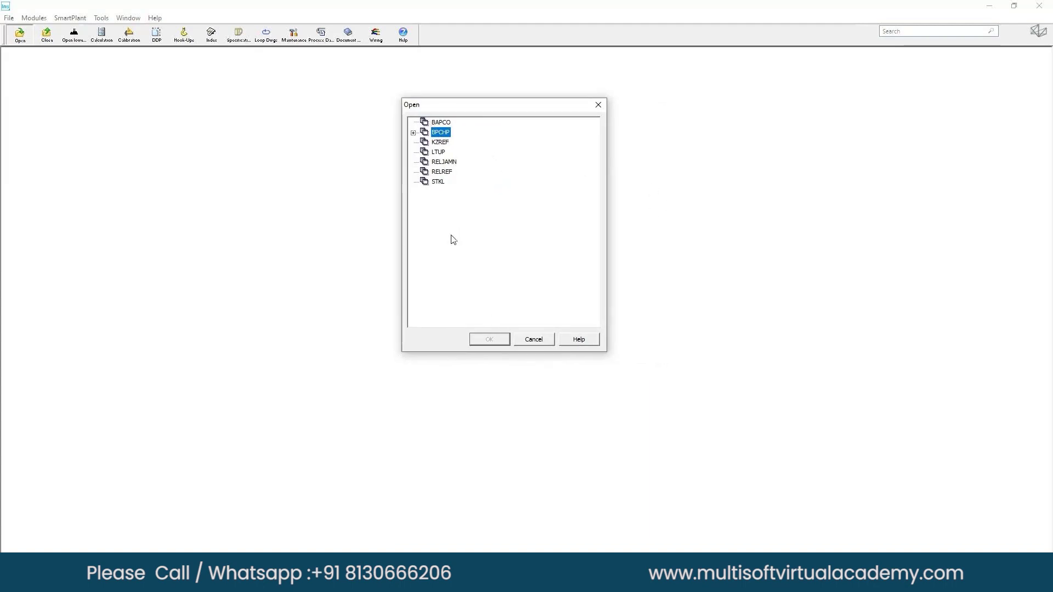
{"action": "left_click_drag", "start_coordinate": [486, 108], "coordinate": [448, 125]}
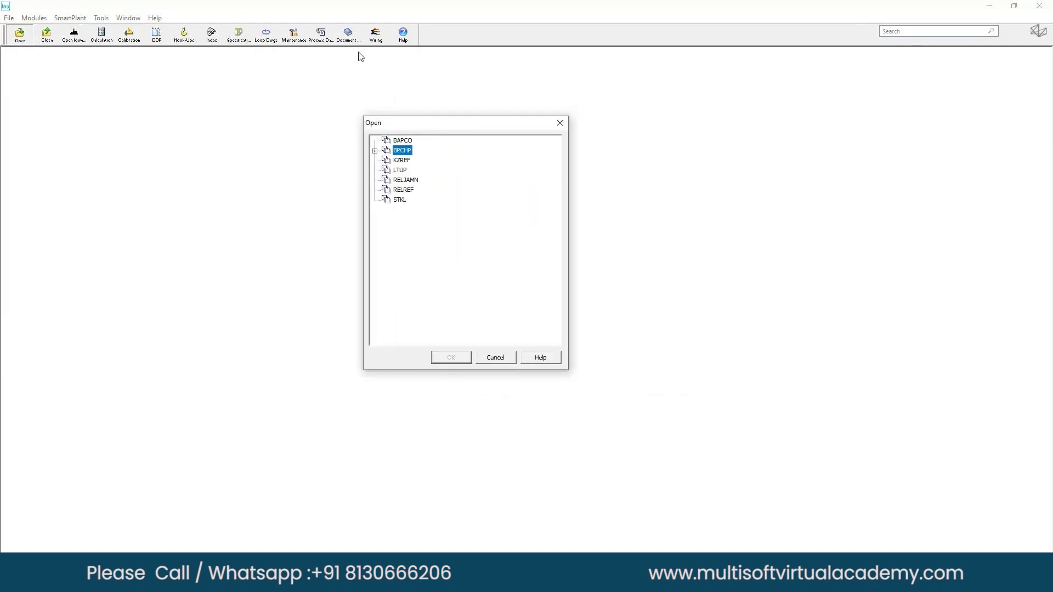
{"action": "left_click", "coordinate": [375, 152]}
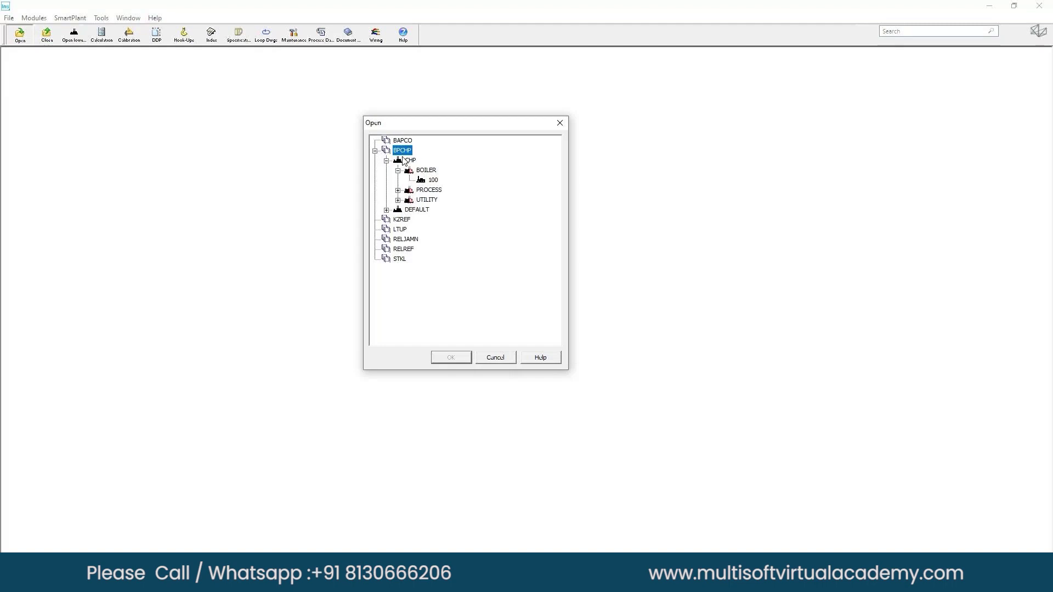
{"action": "left_click", "coordinate": [432, 181]}
{"action": "left_click", "coordinate": [460, 357]}
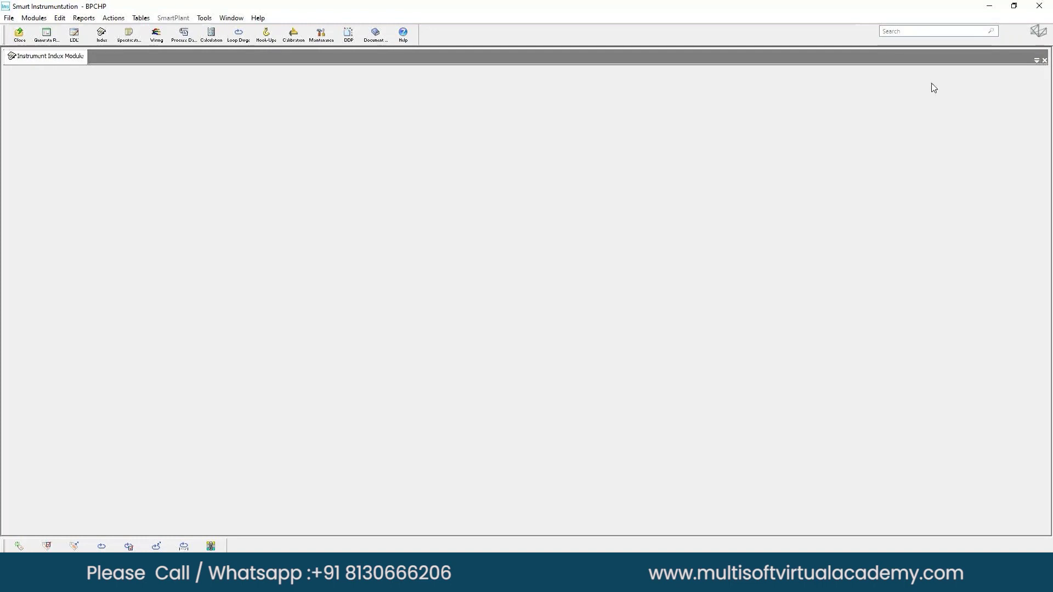
- Open Domain Explorer from Tools and expand unit 100 under CHP > BOILER to show its folders
{"action": "left_click", "coordinate": [207, 22]}
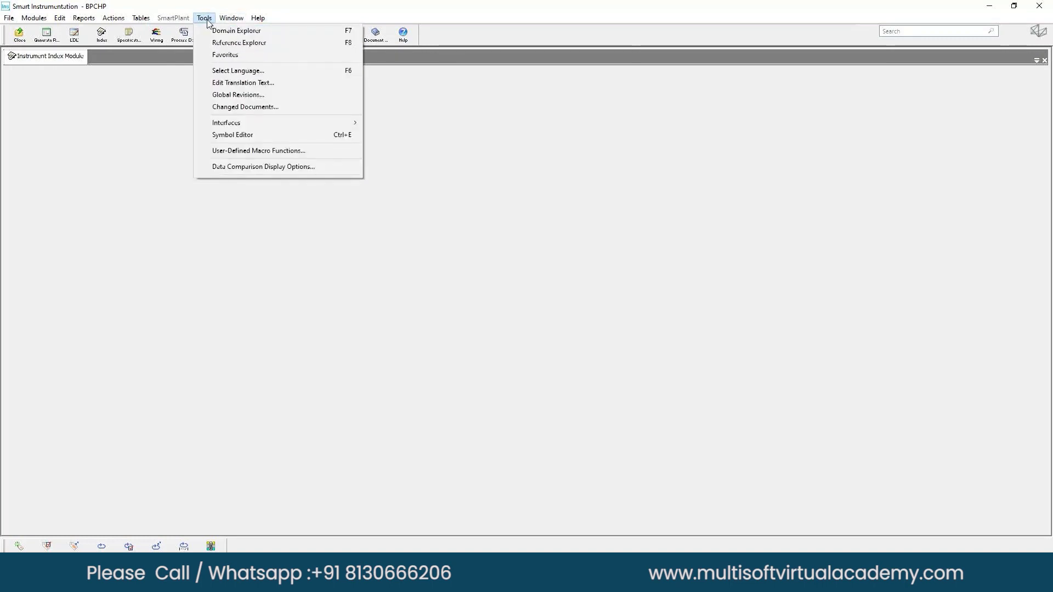
{"action": "left_click", "coordinate": [268, 31]}
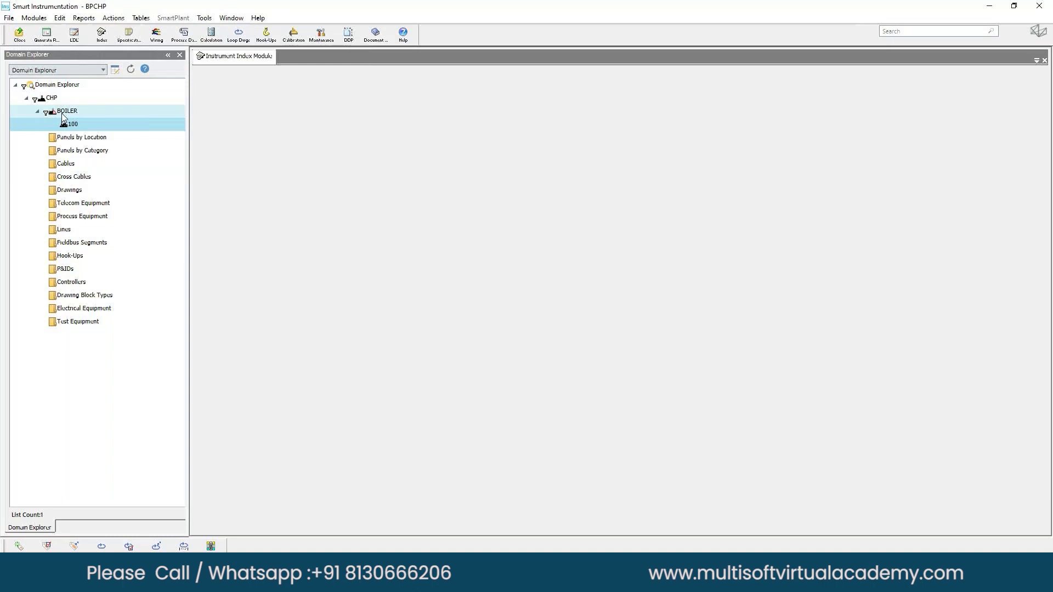
{"action": "left_click", "coordinate": [25, 100]}
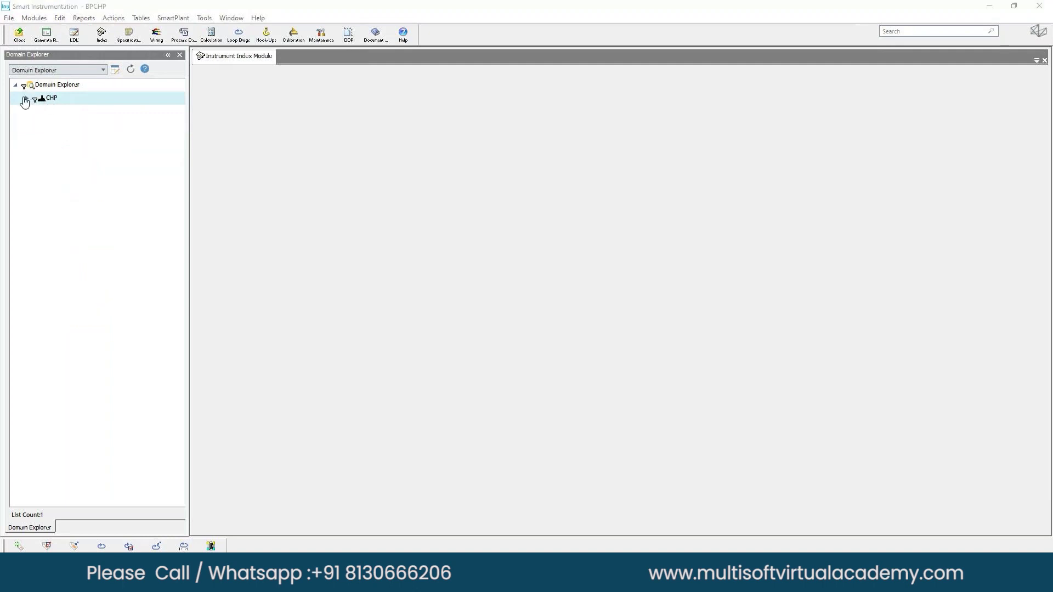
{"action": "left_click", "coordinate": [25, 100]}
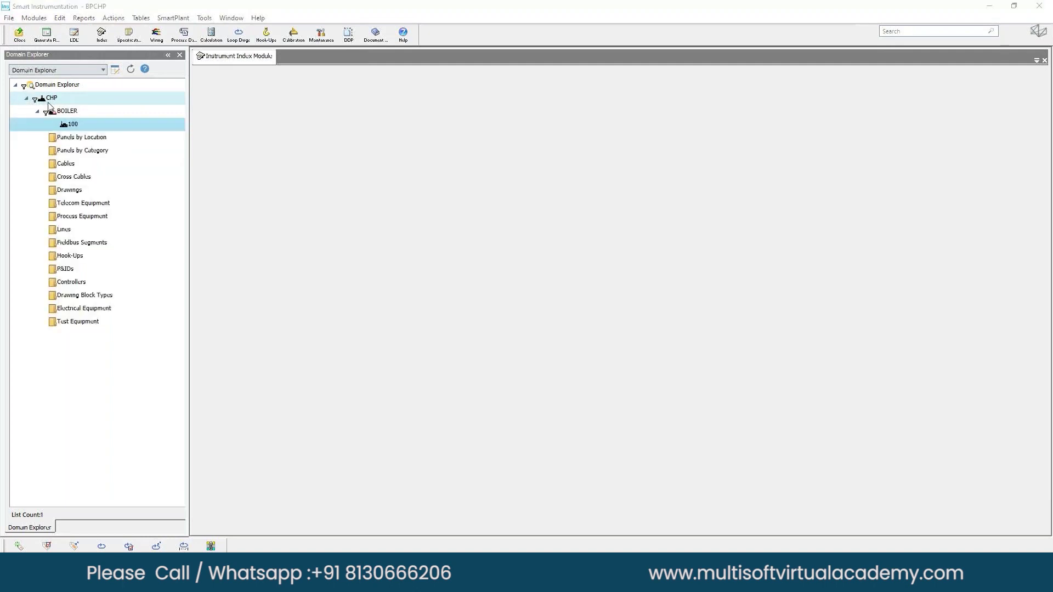
{"action": "double_click", "coordinate": [69, 126]}
{"action": "left_click_drag", "start_coordinate": [190, 211], "coordinate": [237, 213]}
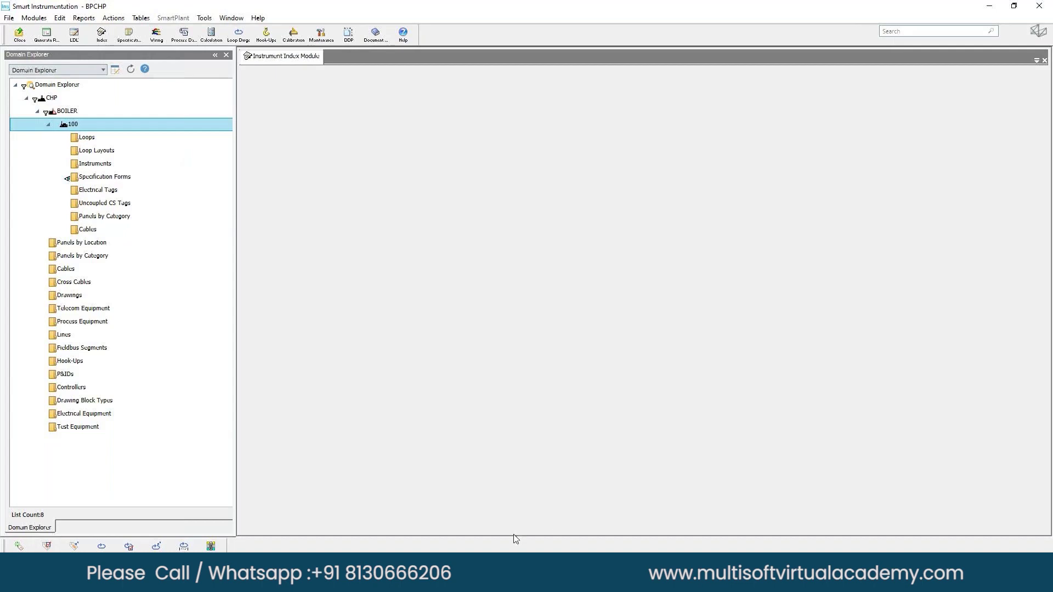
- Expand unit 100's Loops and Instruments folders, then switch to the Excel workbook
{"action": "double_click", "coordinate": [86, 137]}
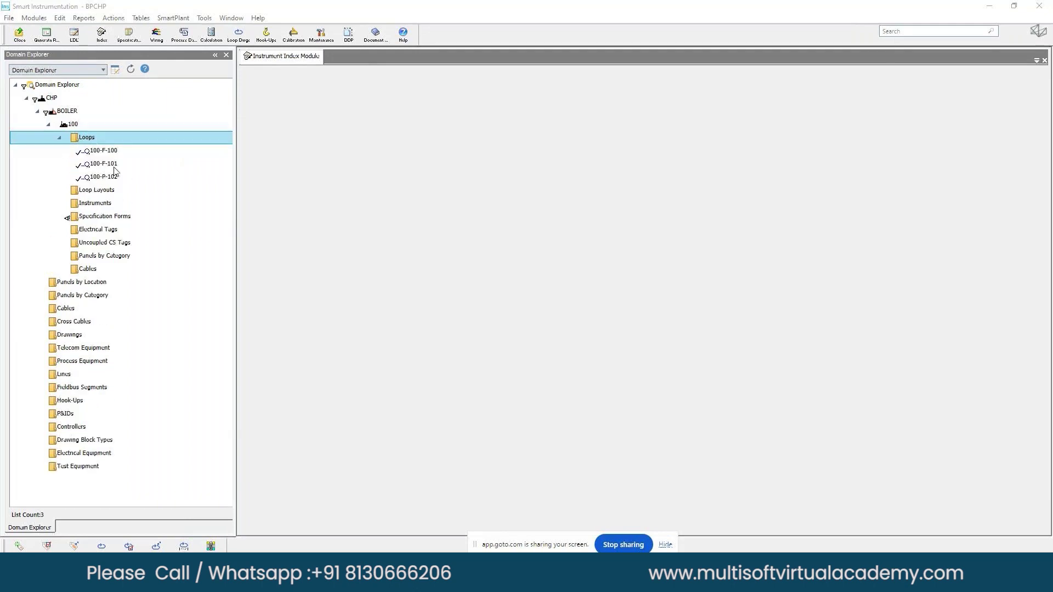
{"action": "double_click", "coordinate": [98, 204]}
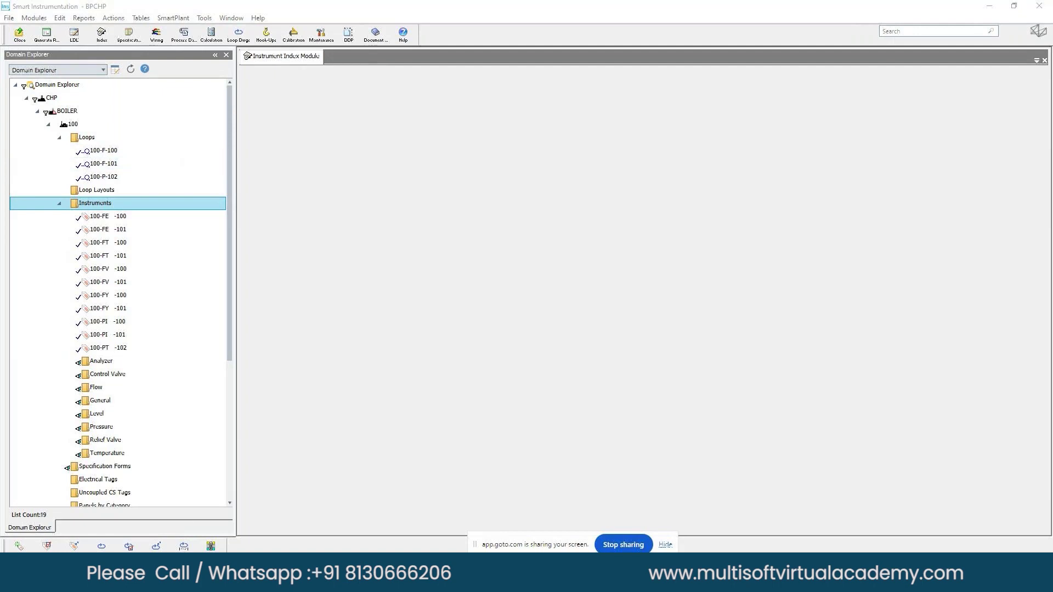
{"action": "key", "text": "alt+Tab"}
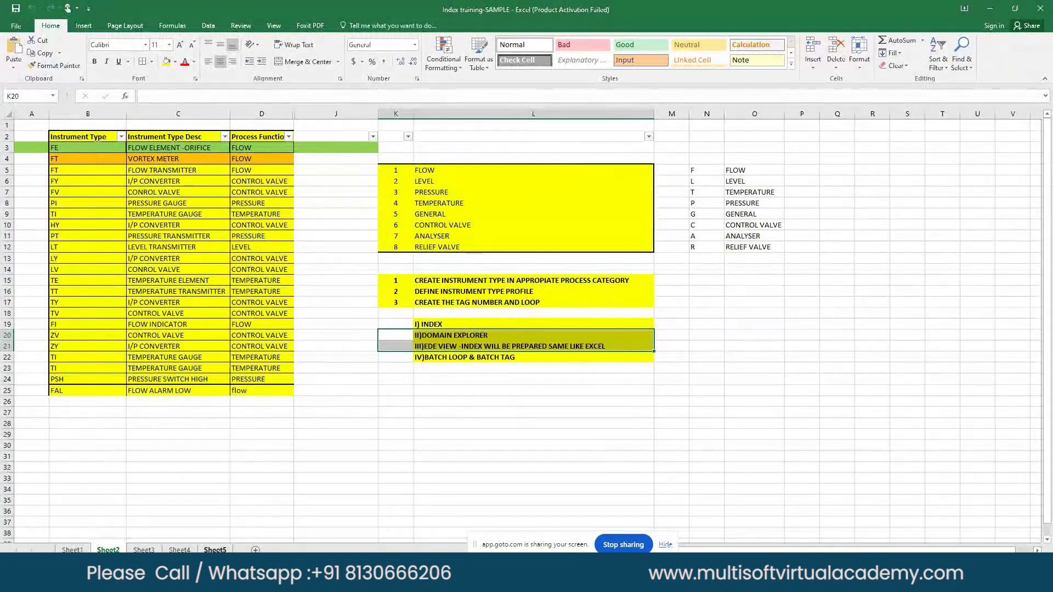
- On Sheet5, select loop 100-F-100 and its tags (G3:H7), then expand that loop in Domain Explorer
{"action": "left_click", "coordinate": [179, 550]}
{"action": "left_click", "coordinate": [215, 550]}
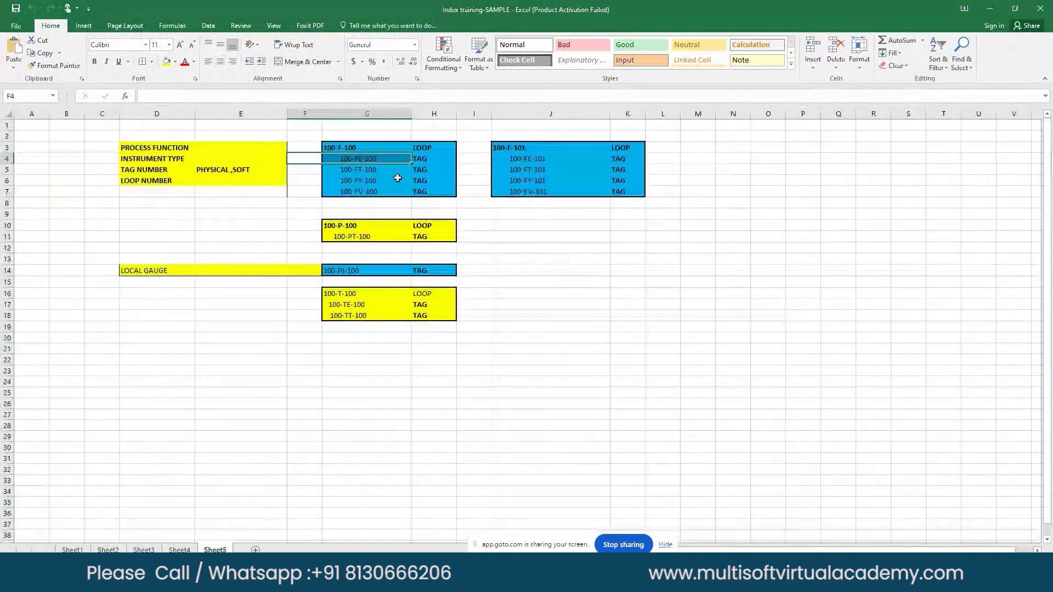
{"action": "left_click", "coordinate": [337, 149]}
{"action": "left_click_drag", "start_coordinate": [337, 149], "coordinate": [425, 193]}
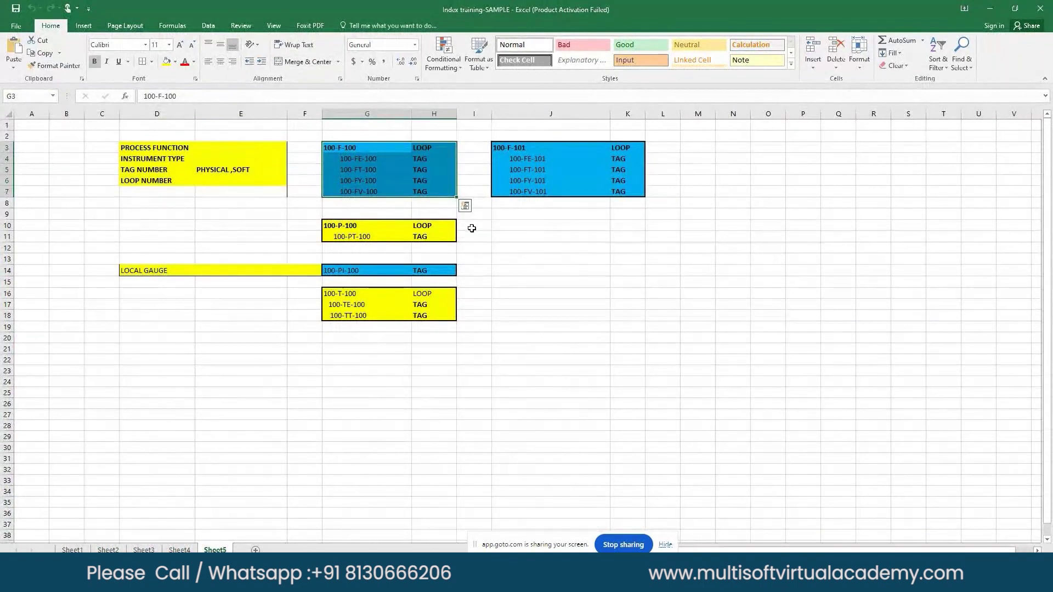
{"action": "left_click_drag", "start_coordinate": [341, 152], "coordinate": [419, 192]}
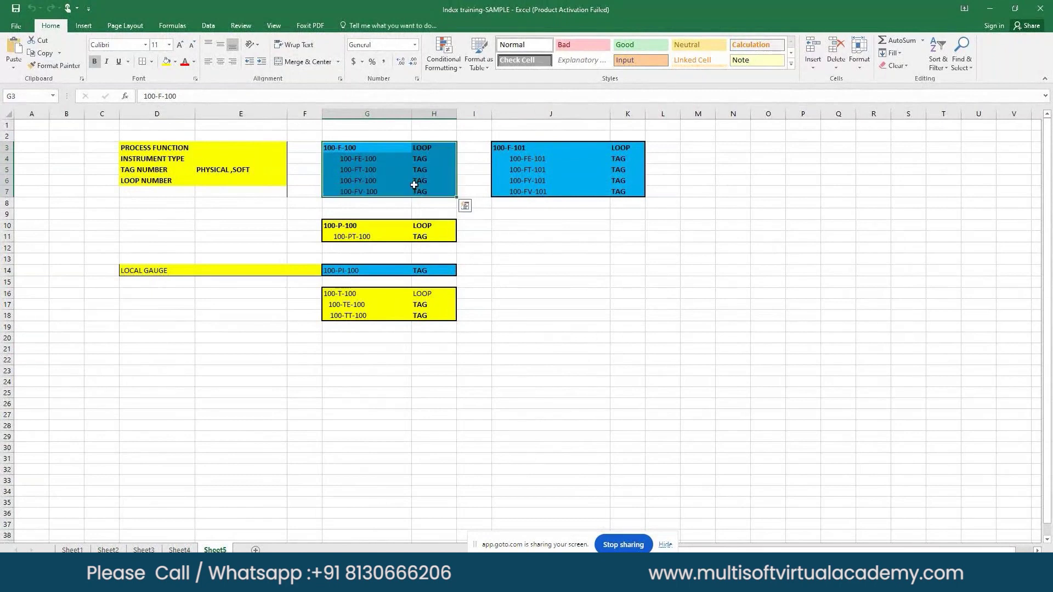
{"action": "left_click", "coordinate": [367, 152]}
{"action": "left_click_drag", "start_coordinate": [369, 155], "coordinate": [423, 192]}
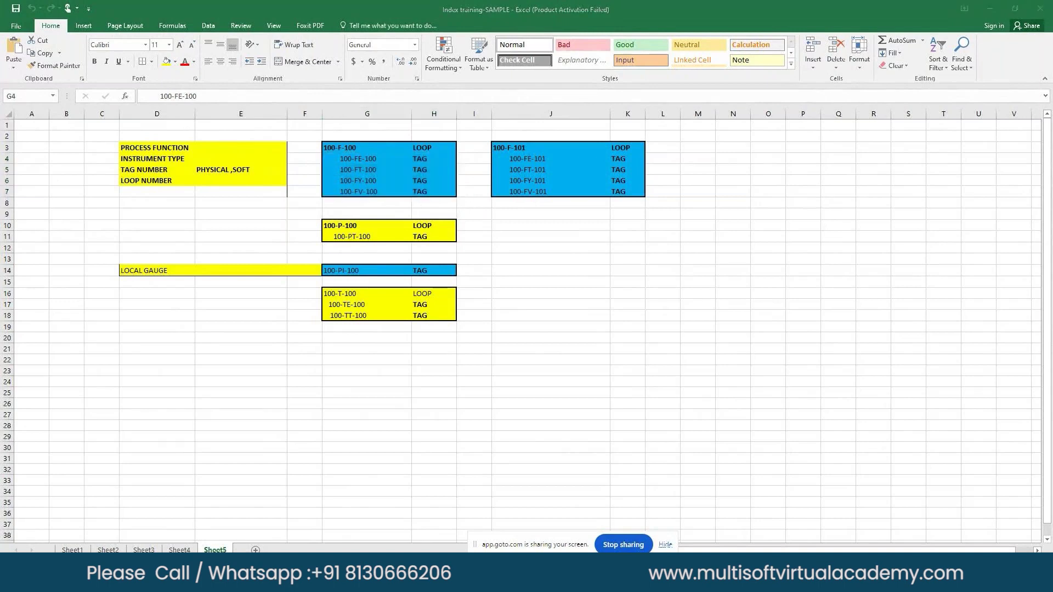
{"action": "key", "text": "alt+Tab"}
{"action": "left_click", "coordinate": [104, 151]}
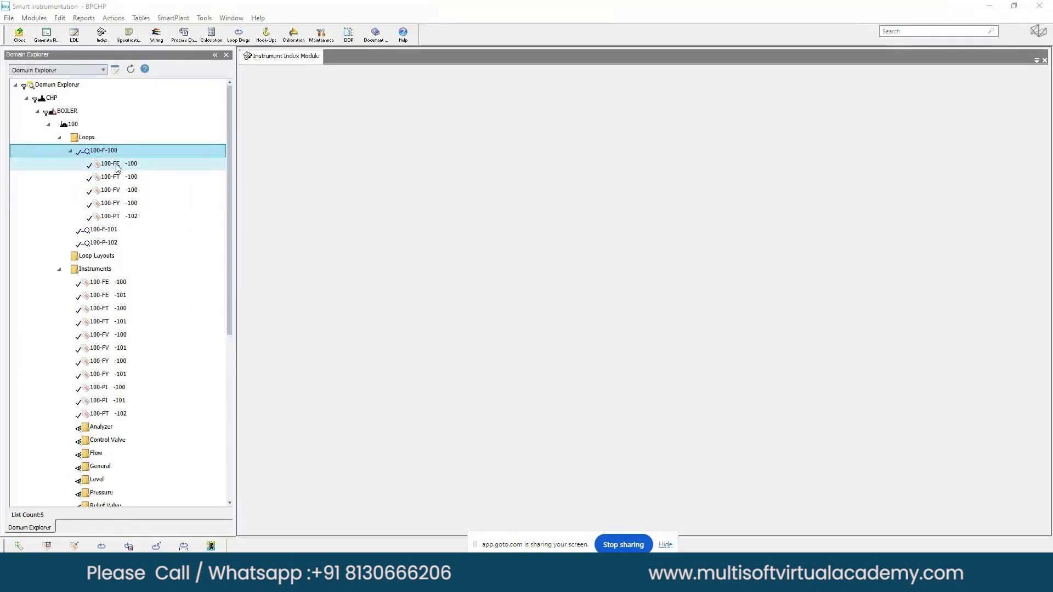
- Collapse loop 100-F-100, Instruments and Loops, then right-click the Instruments folder for its actions
{"action": "left_click", "coordinate": [95, 268]}
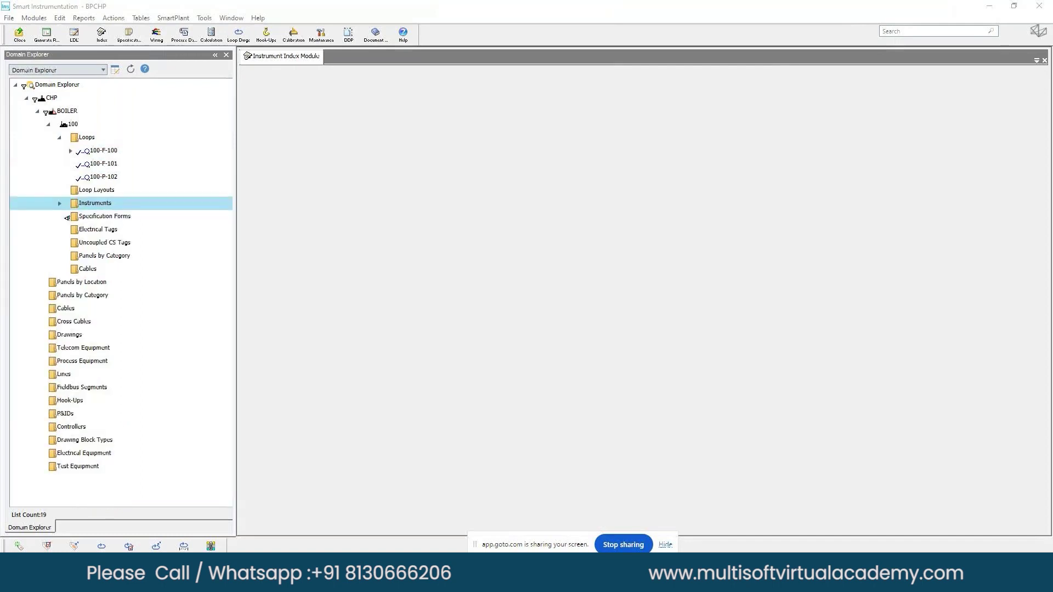
{"action": "left_click", "coordinate": [59, 137]}
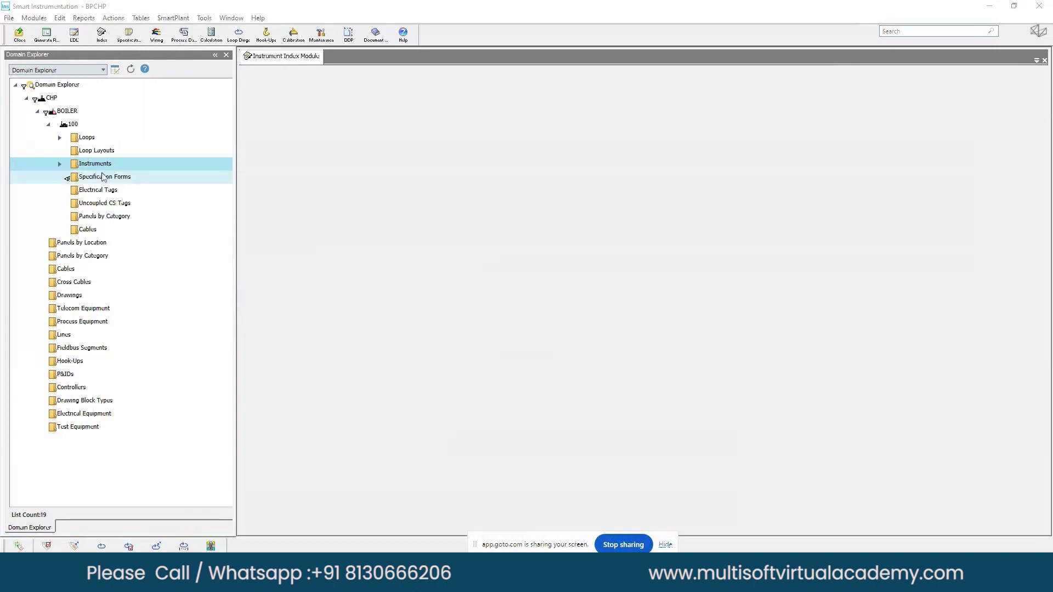
{"action": "right_click", "coordinate": [114, 165]}
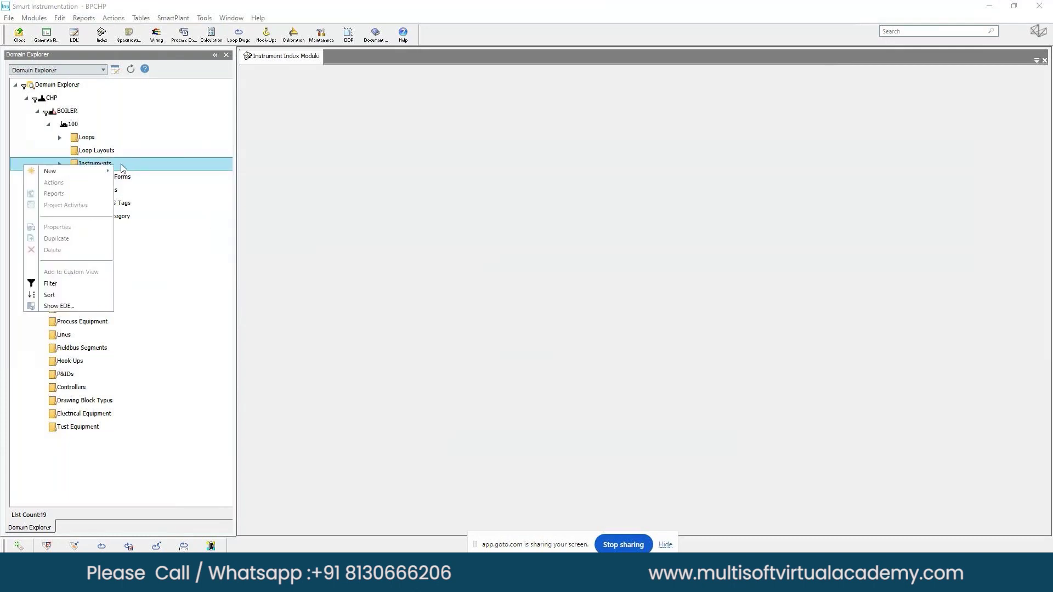
- Create a new instrument tag numbered 100-PI-589 under unit 100's Instruments
{"action": "mouse_move", "coordinate": [97, 170]}
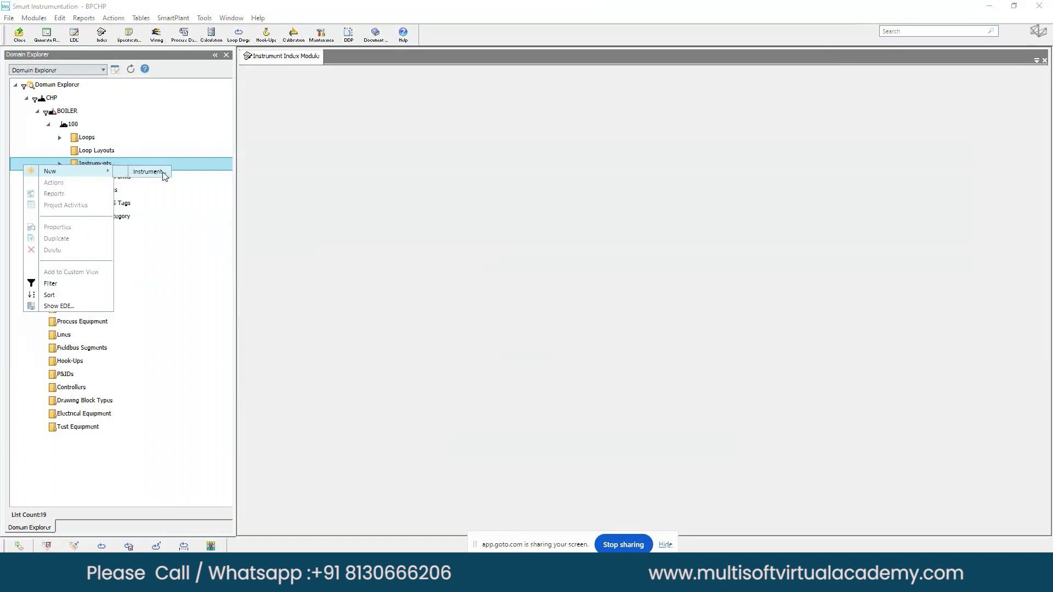
{"action": "left_click", "coordinate": [157, 174]}
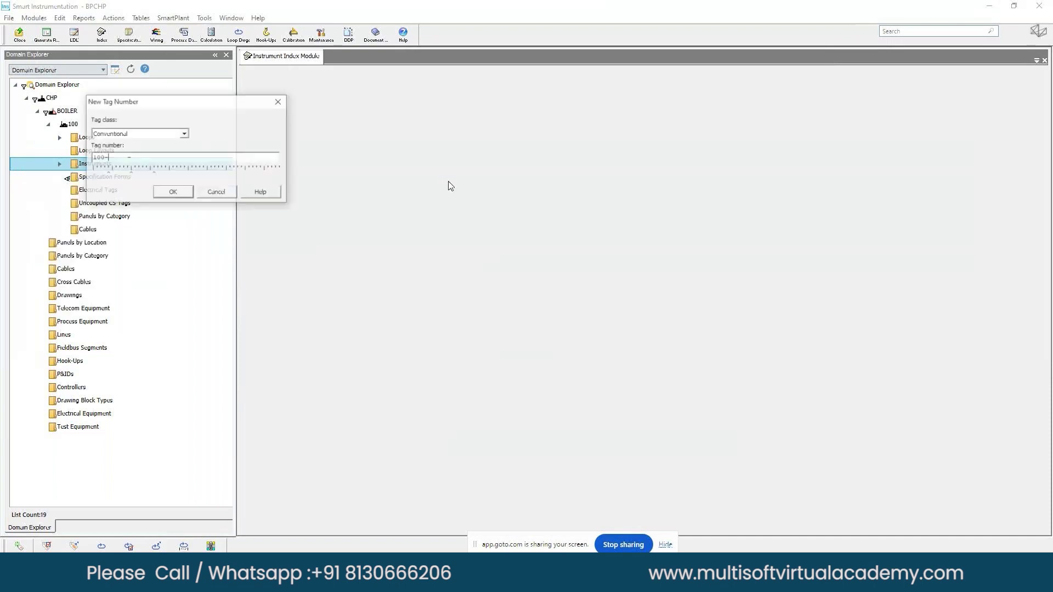
{"action": "left_click_drag", "start_coordinate": [182, 106], "coordinate": [447, 148]}
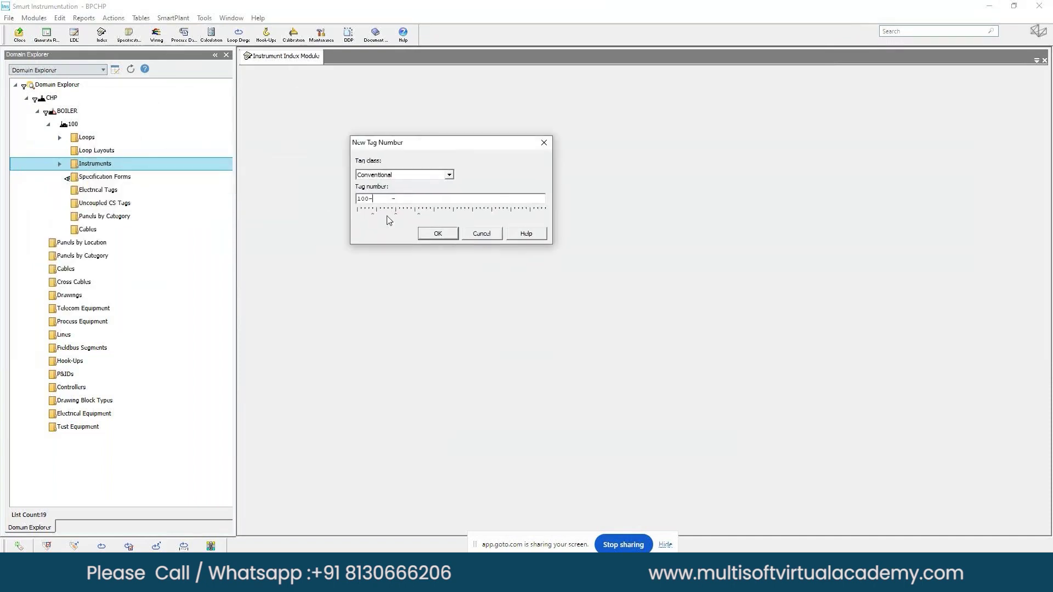
{"action": "type", "text": "PI589"}
{"action": "key", "text": "Return"}
- Save the new 100-PI-589 pressure gauge tag in Tag Number Properties
{"action": "type", "text": "fdhgfdhgfhgfjh"}
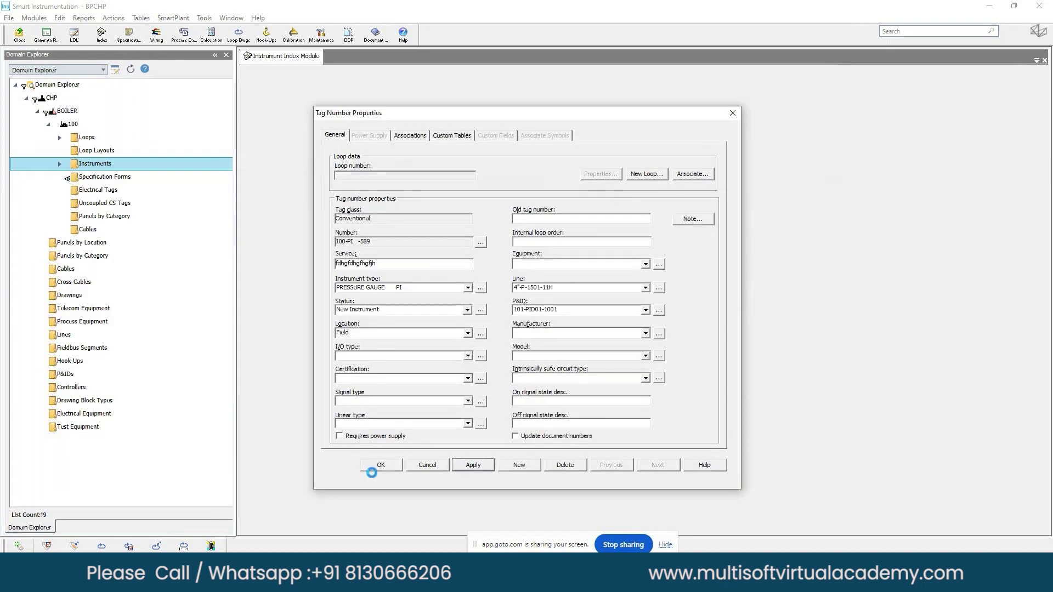
{"action": "left_click", "coordinate": [381, 465]}
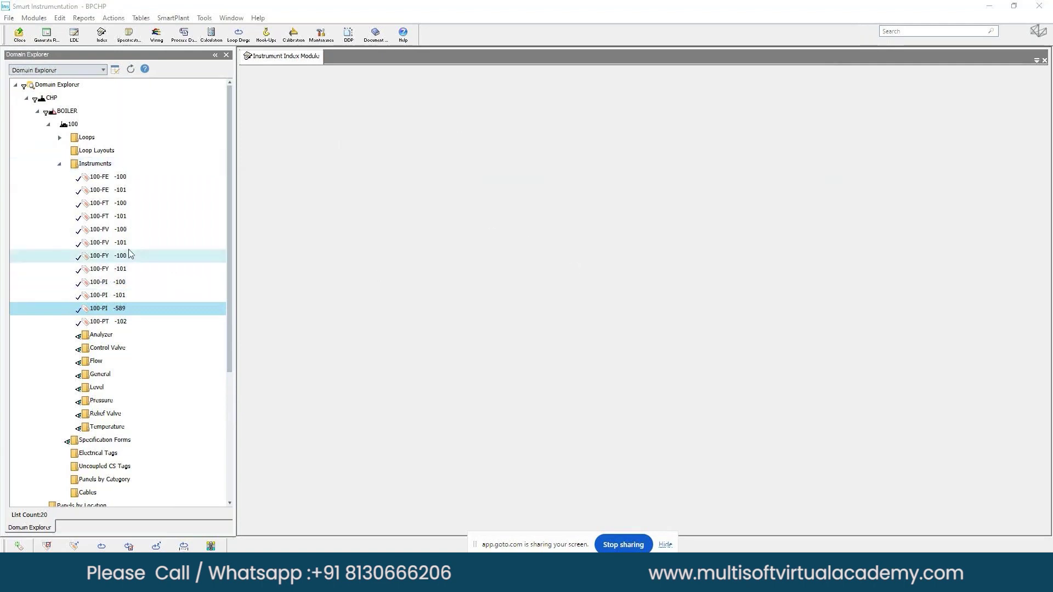
{"action": "right_click", "coordinate": [99, 166]}
{"action": "mouse_move", "coordinate": [92, 171]}
{"action": "left_click", "coordinate": [127, 171]}
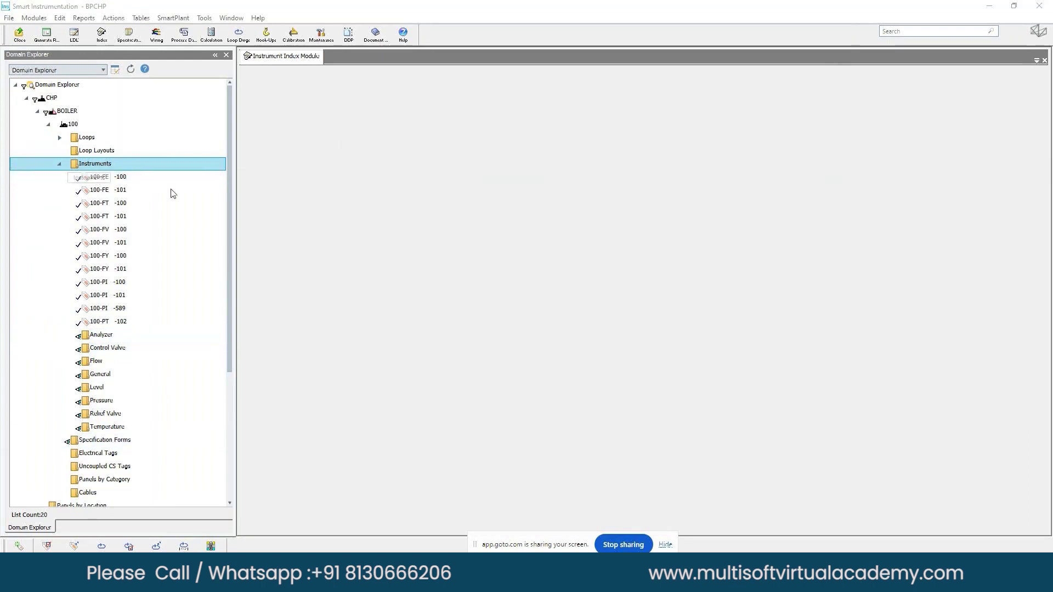
{"action": "mouse_move", "coordinate": [228, 216]}
{"action": "left_mouse_down"}
{"action": "mouse_move", "coordinate": [229, 232]}
{"action": "mouse_move", "coordinate": [238, 208]}
{"action": "left_mouse_up"}
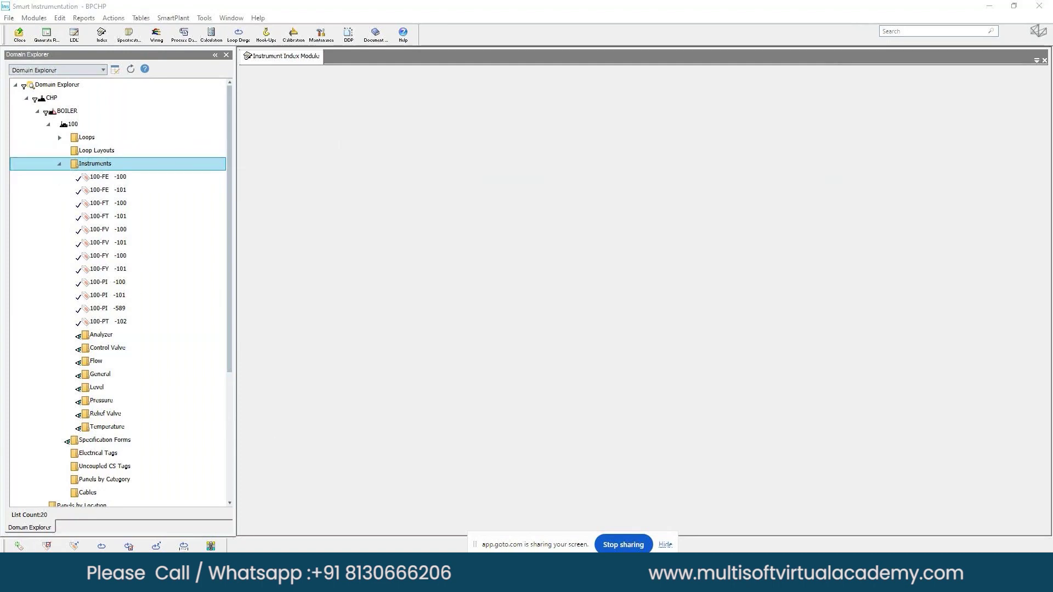
- Append text to tag 100-PI-100's Service field in its Properties and save the change
{"action": "right_click", "coordinate": [116, 286]}
{"action": "left_click", "coordinate": [84, 342]}
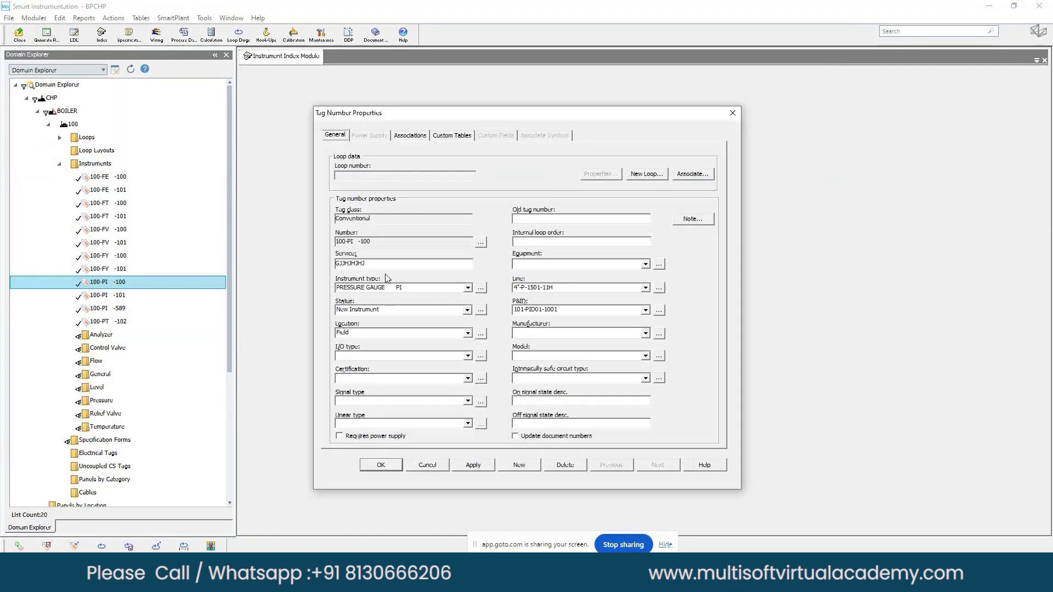
{"action": "double_click", "coordinate": [375, 268]}
{"action": "left_click", "coordinate": [386, 265]}
{"action": "type", "text": "fhfdhh"}
{"action": "left_click", "coordinate": [380, 465]}
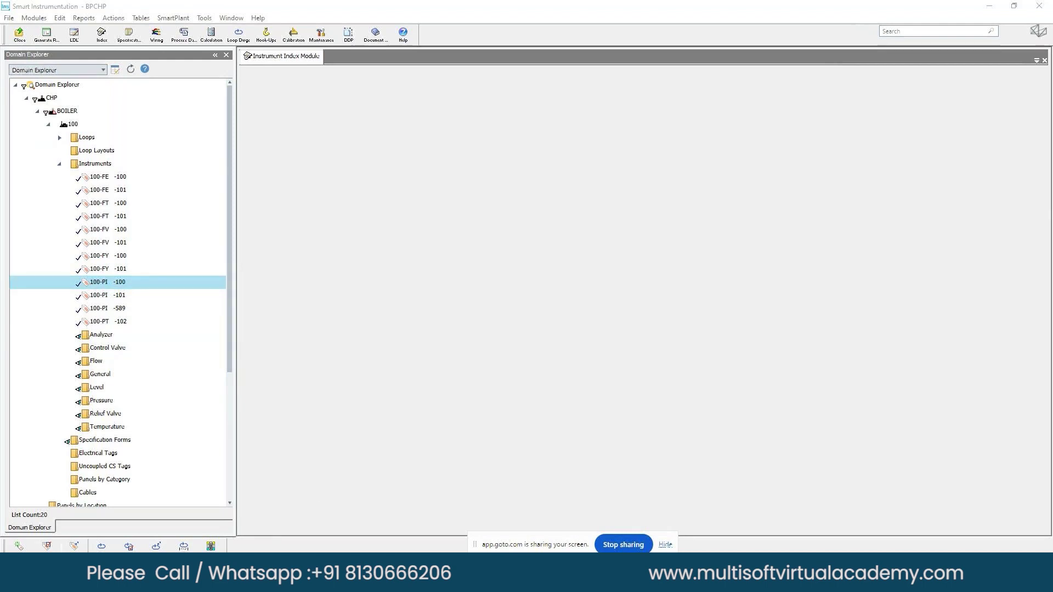
{"action": "left_click", "coordinate": [114, 296]}
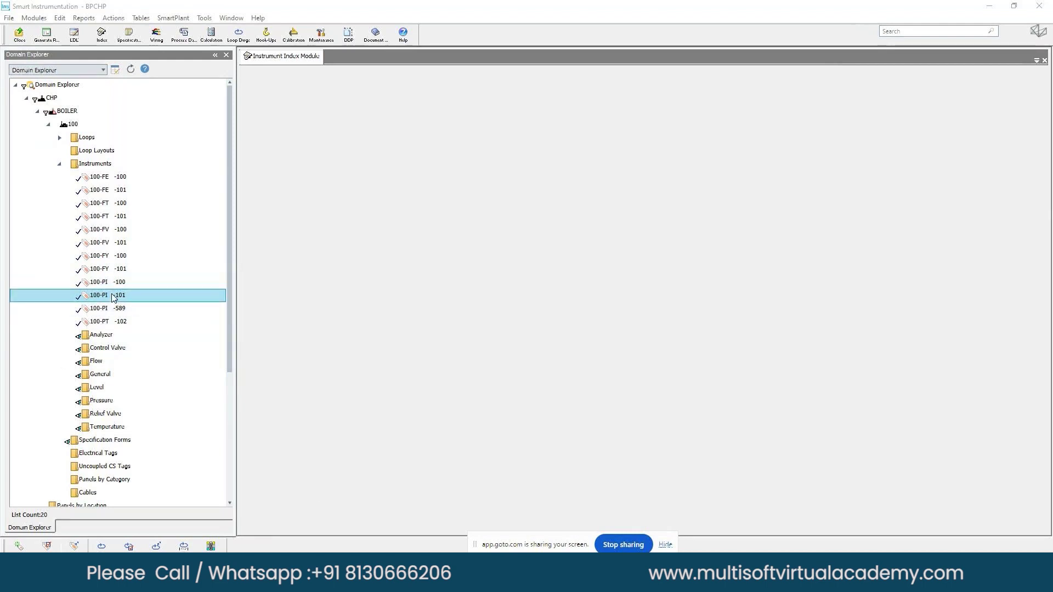
- Duplicate tag 100-PI -101 as the new tag number 100-PI -102
{"action": "right_click", "coordinate": [113, 296]}
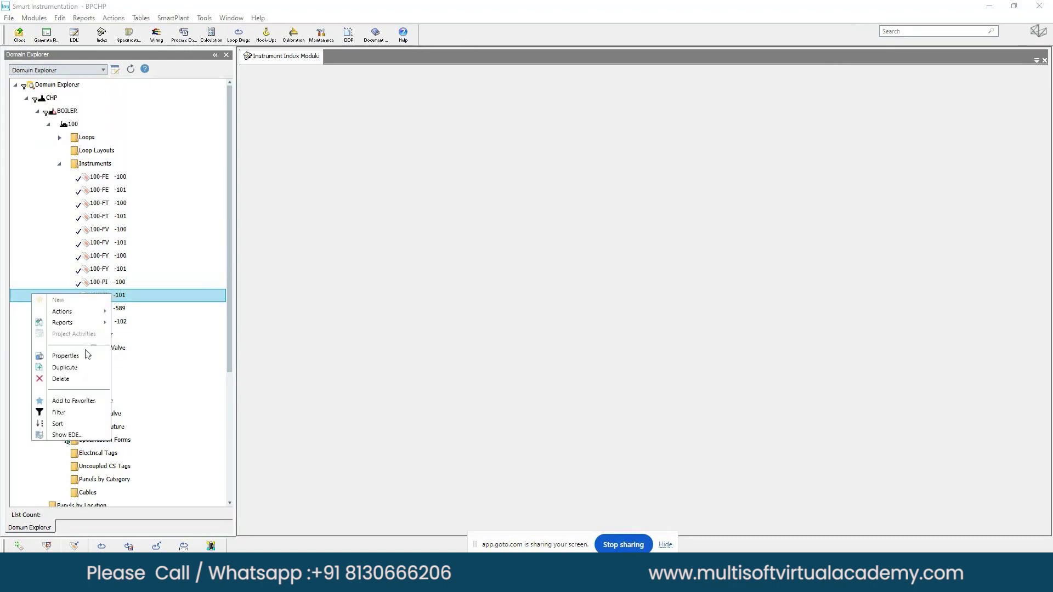
{"action": "left_click", "coordinate": [73, 368]}
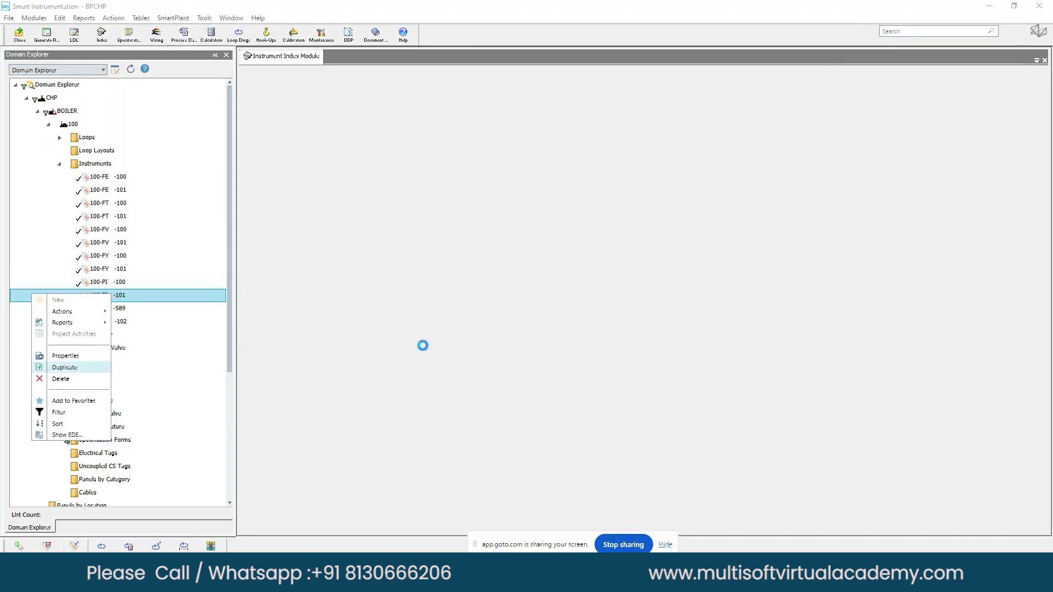
{"action": "type", "text": "2"}
{"action": "left_click", "coordinate": [161, 193]}
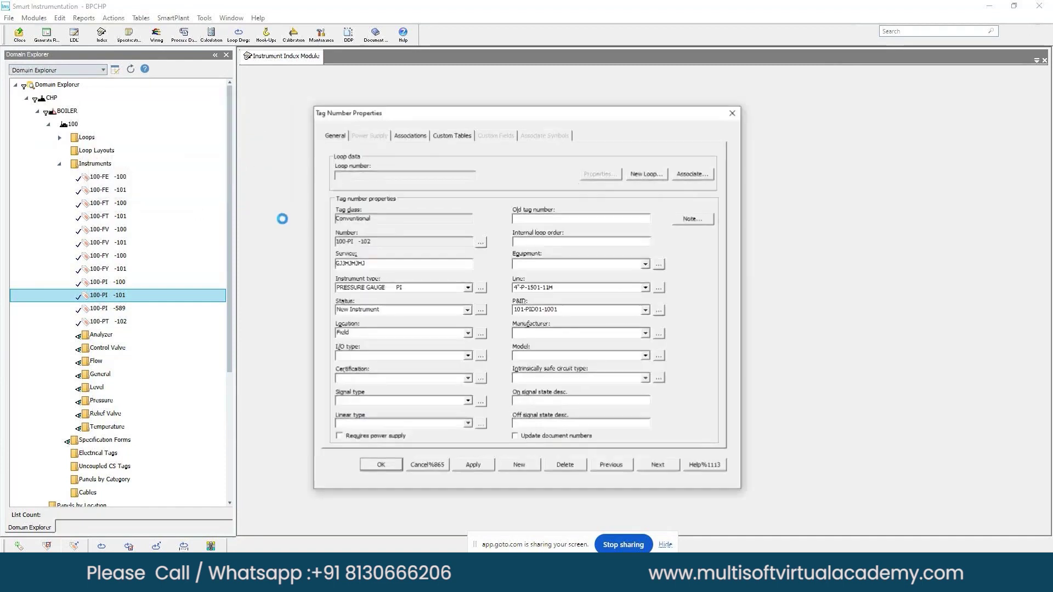
- Append 'ffhghgh' to the new tag's Service text and save tag 100-PI -102
{"action": "left_click", "coordinate": [370, 265]}
{"action": "type", "text": "ffhghgh"}
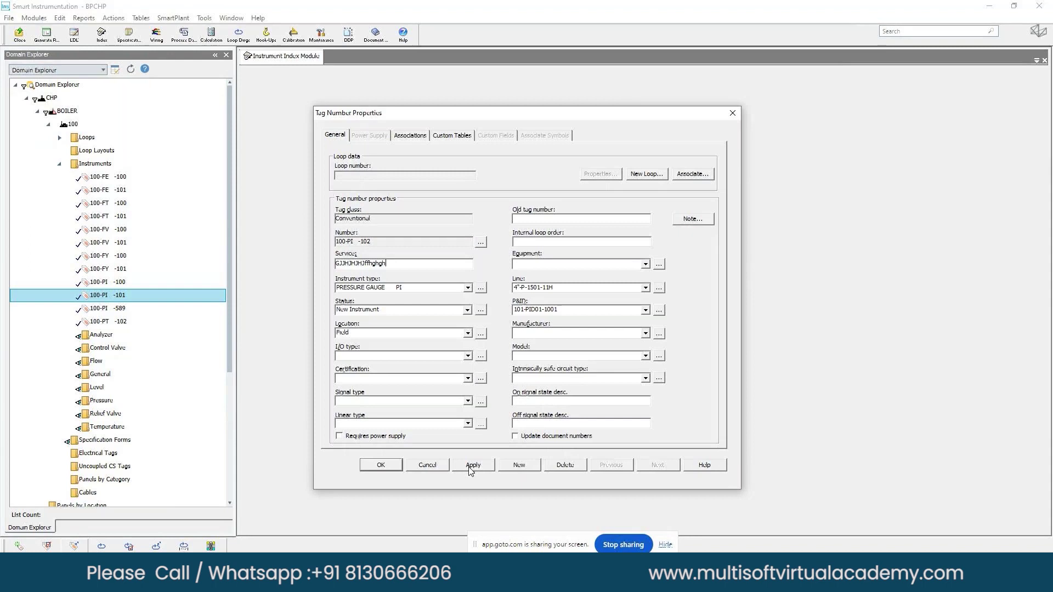
{"action": "left_click", "coordinate": [378, 466]}
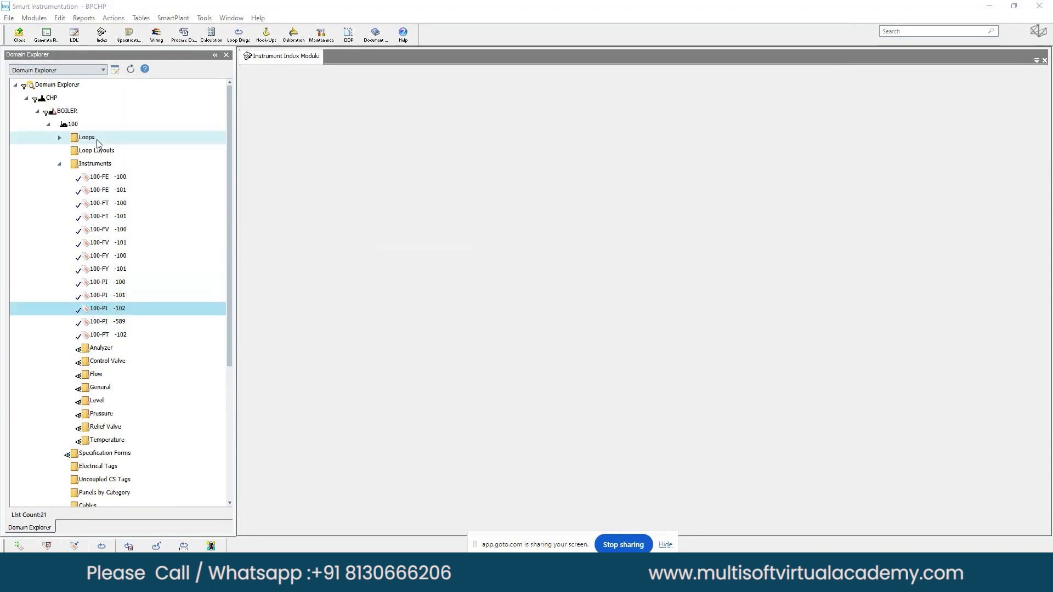
{"action": "right_click", "coordinate": [98, 138]}
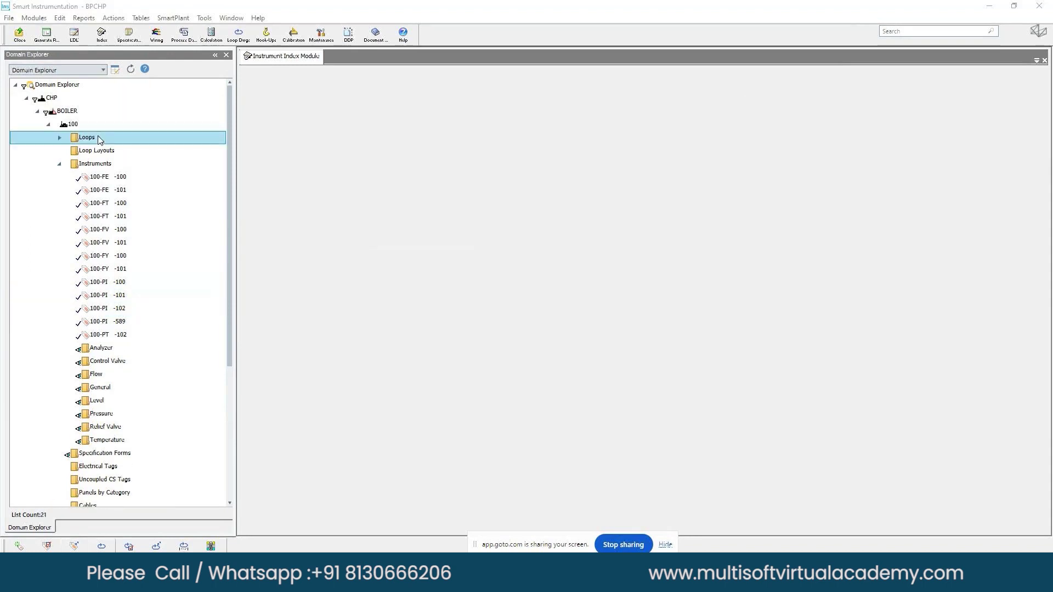
- Create loop 100-P-555 with a new pressure transmitter tag 100-PT -555, and save both
{"action": "left_click", "coordinate": [123, 143]}
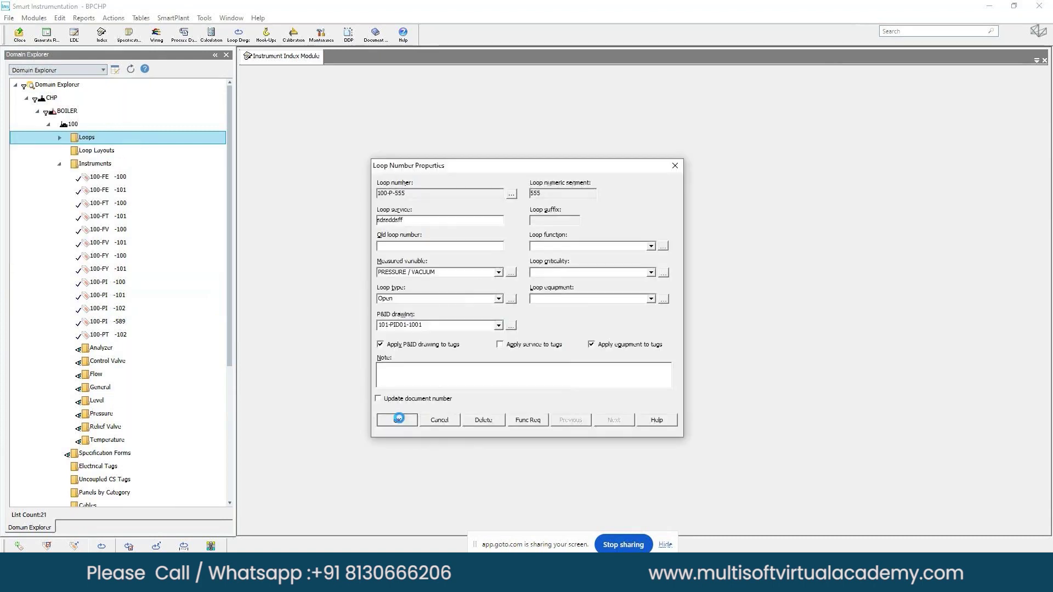
{"action": "left_click", "coordinate": [537, 324]}
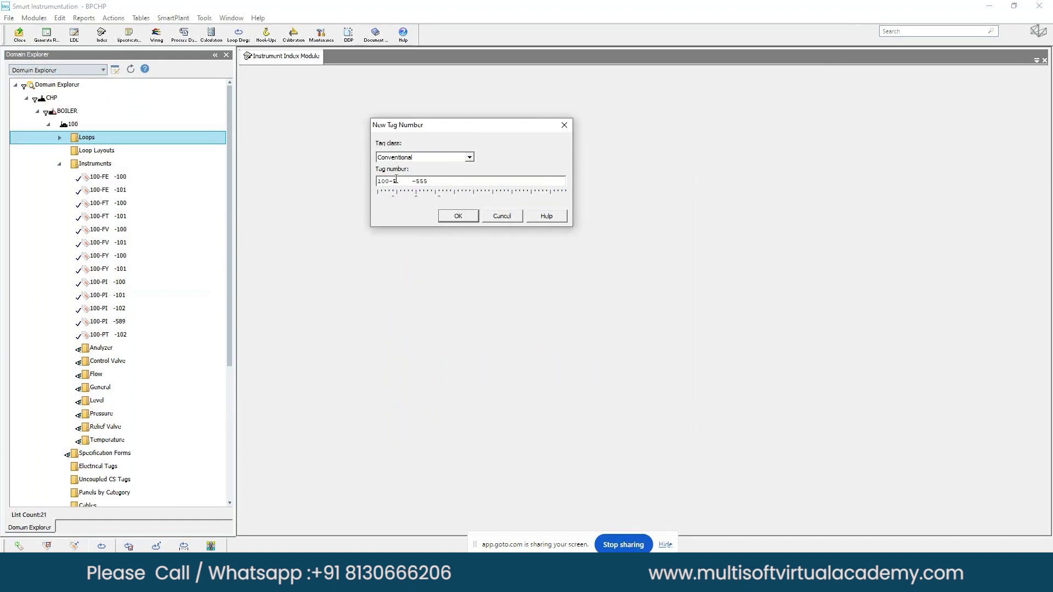
{"action": "type", "text": "C"}
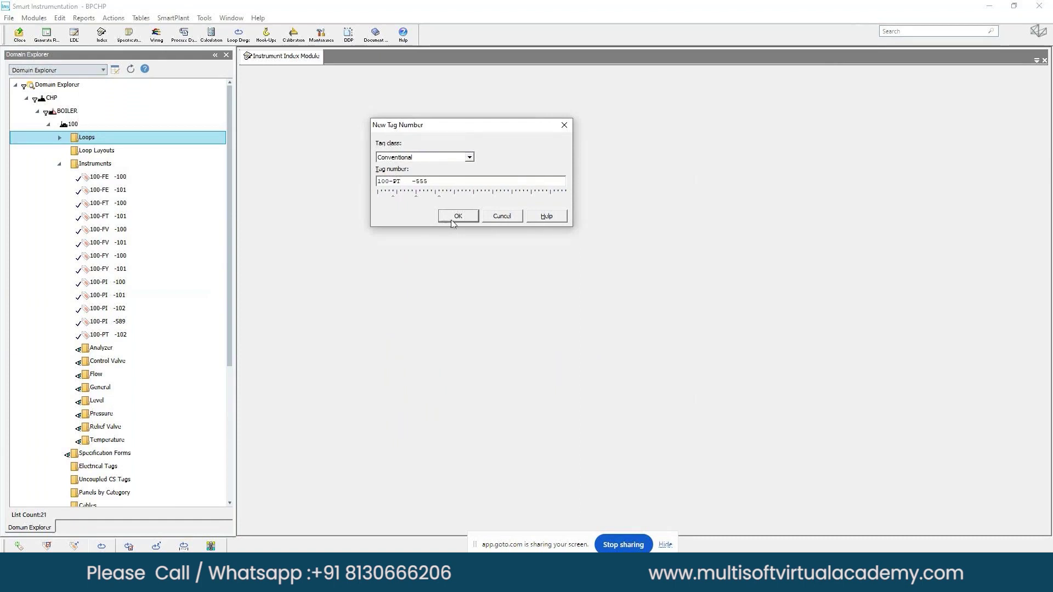
{"action": "left_click", "coordinate": [445, 216]}
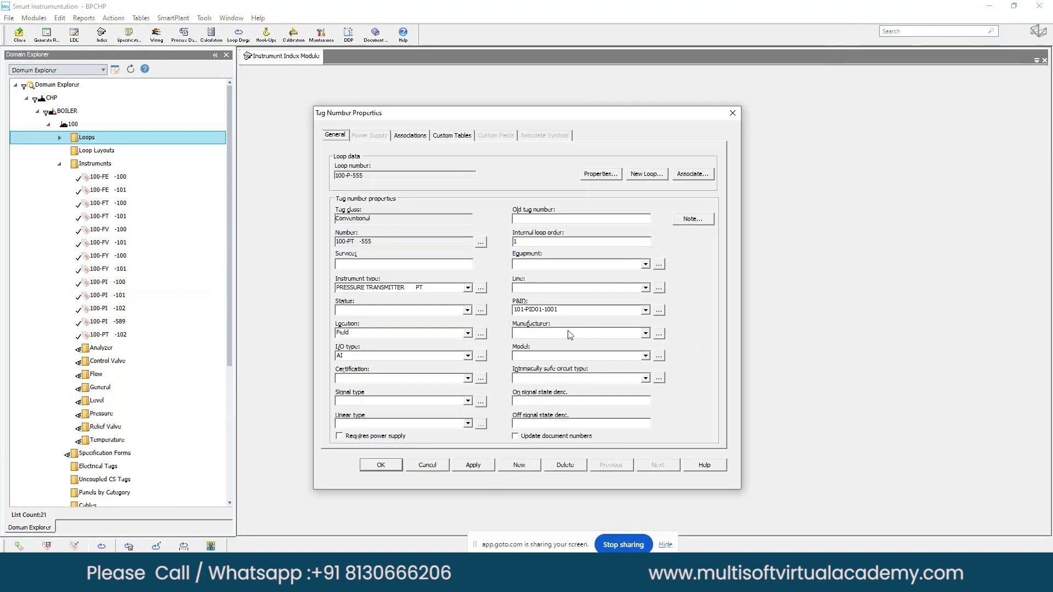
{"action": "left_click", "coordinate": [381, 465]}
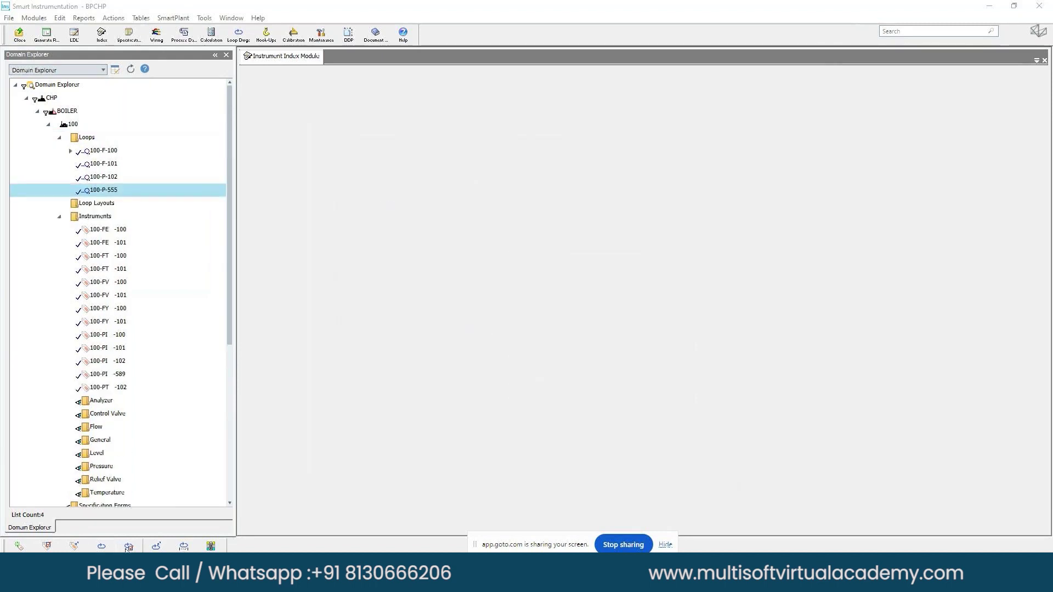
{"action": "left_click", "coordinate": [107, 164]}
{"action": "right_click", "coordinate": [110, 164]}
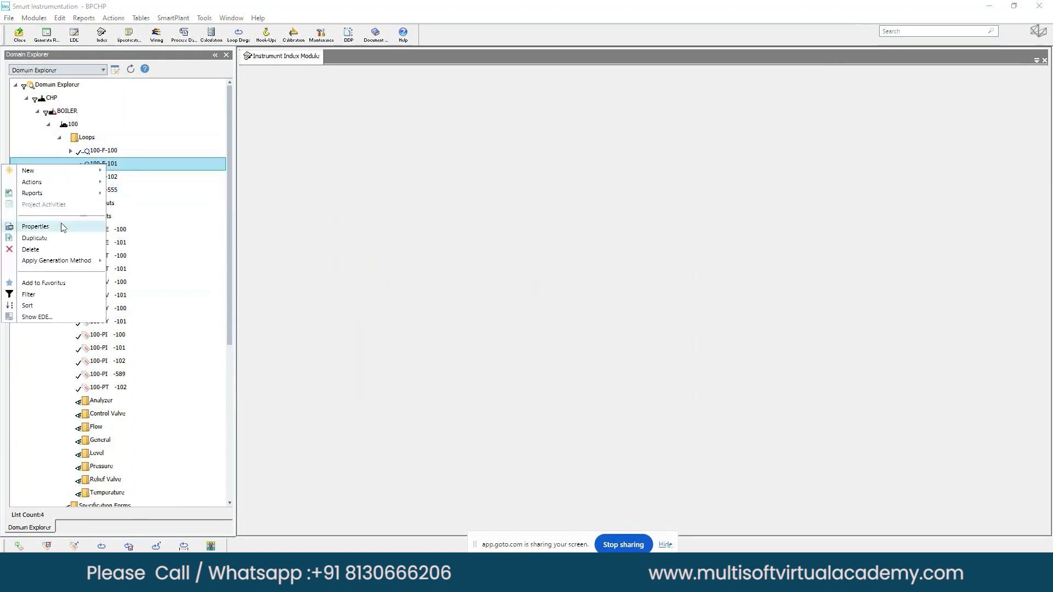
{"action": "left_click", "coordinate": [31, 223]}
{"action": "left_click", "coordinate": [498, 220]}
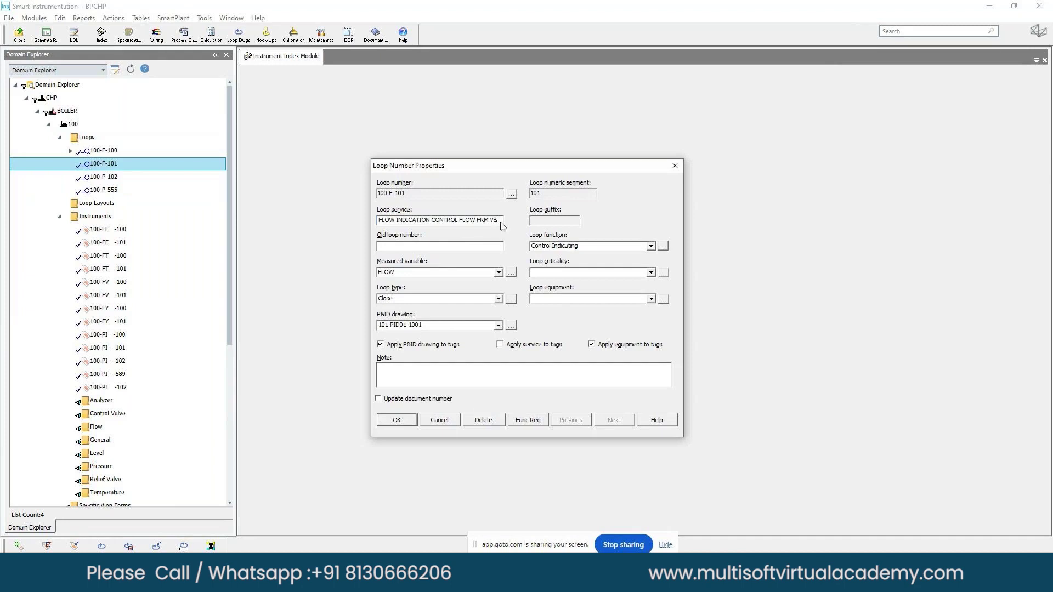
{"action": "left_click", "coordinate": [438, 422]}
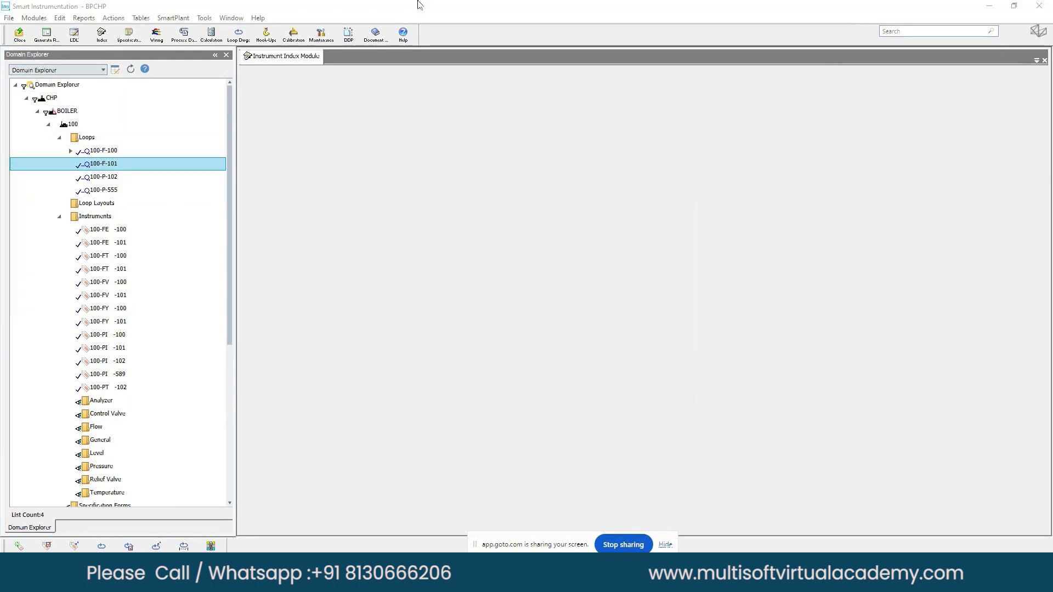
{"action": "left_click", "coordinate": [113, 178]}
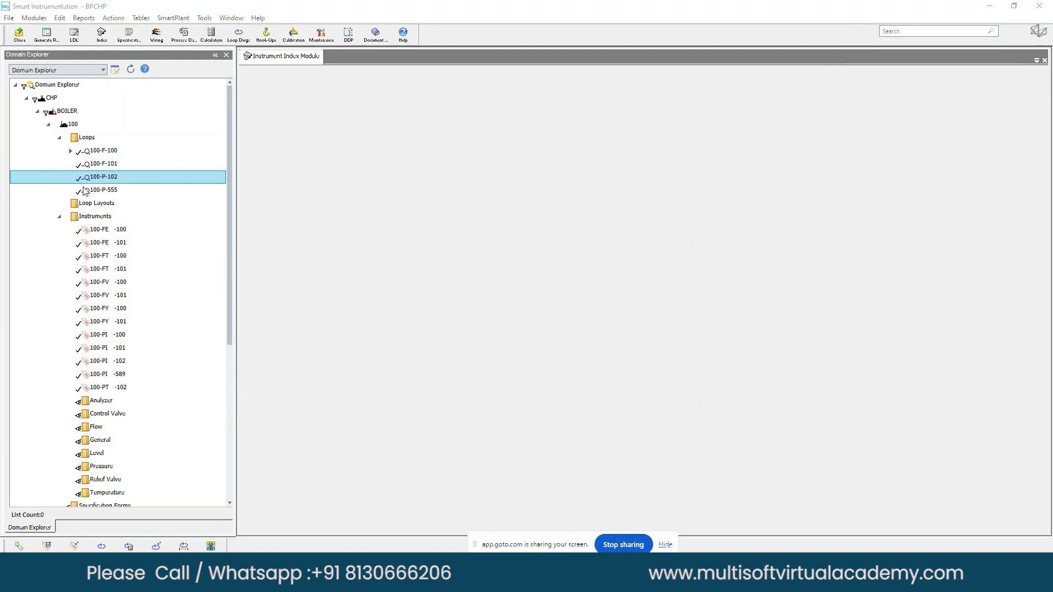
- Duplicate loop 100-P-555 as loop 100-P-556, accepting edits to its tag numbers
{"action": "left_click", "coordinate": [83, 191]}
{"action": "left_click", "coordinate": [517, 332]}
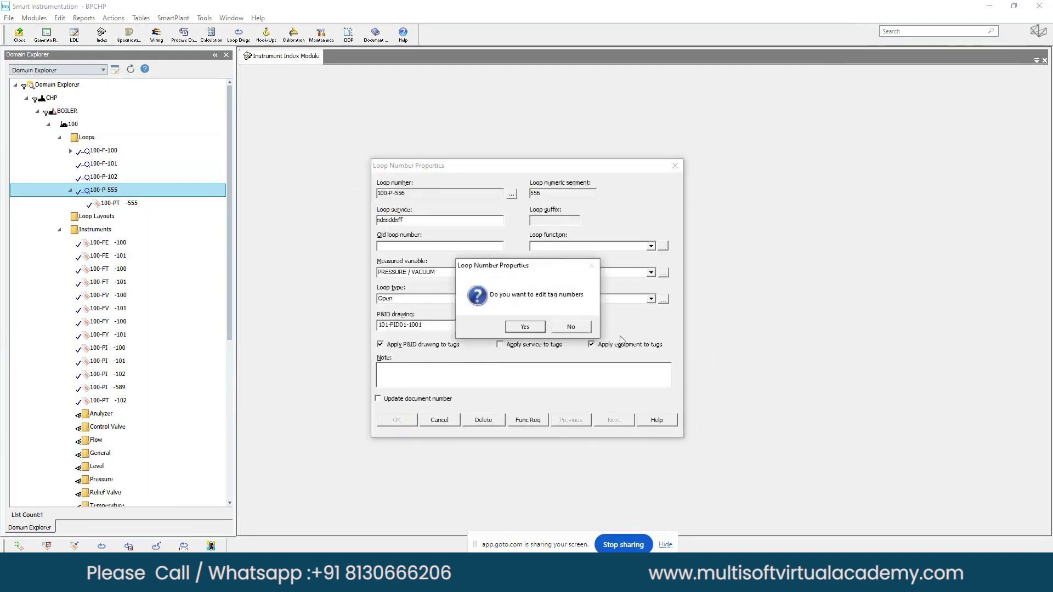
{"action": "left_click", "coordinate": [560, 328]}
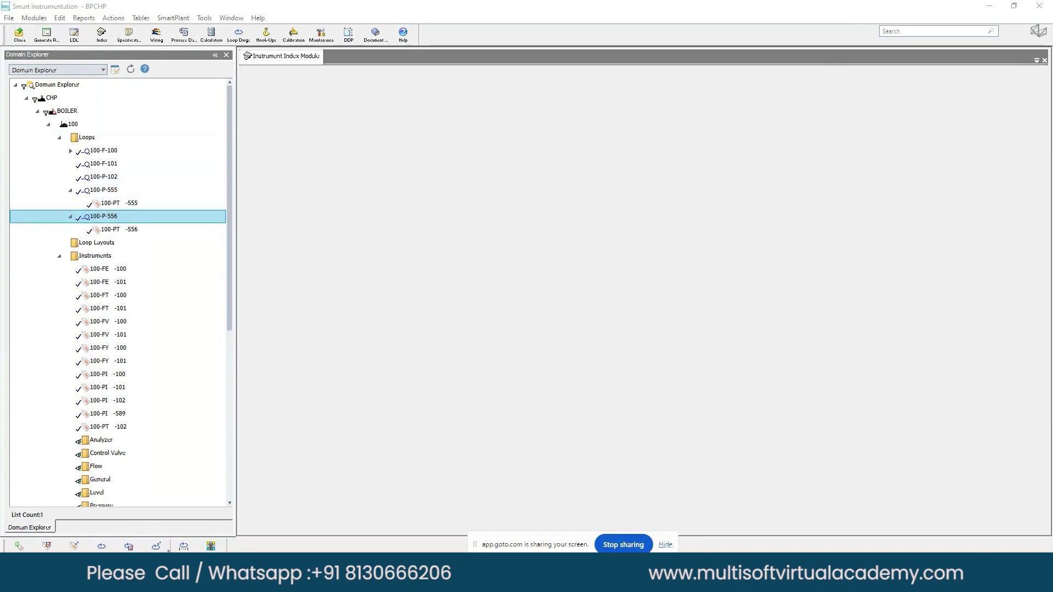
{"action": "right_click", "coordinate": [114, 217]}
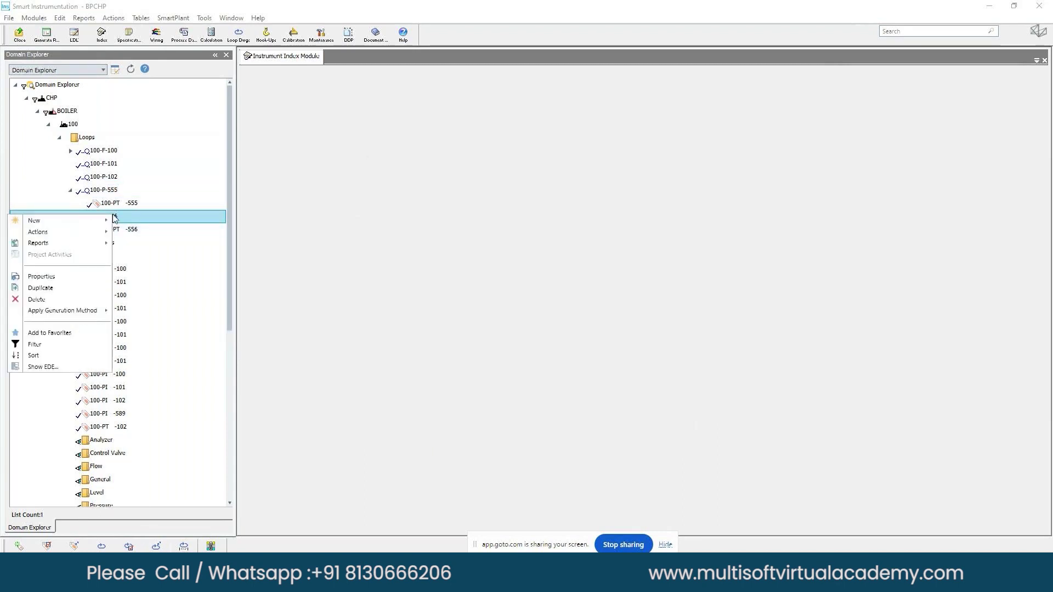
- Open the Rename Loop Number dialog from loop 100-P-556's properties
{"action": "left_click", "coordinate": [70, 278]}
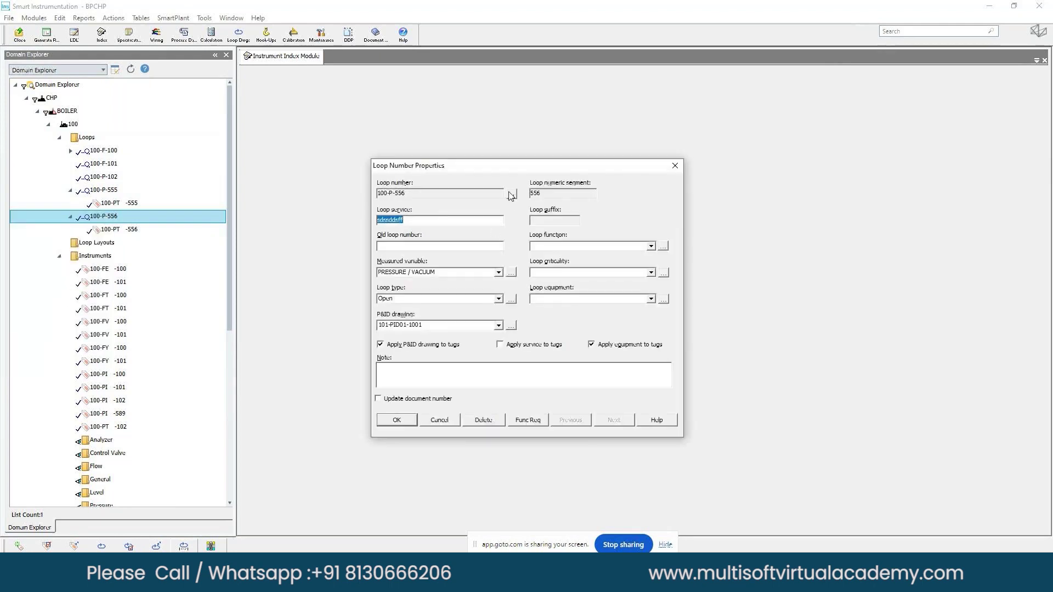
{"action": "left_click", "coordinate": [511, 194]}
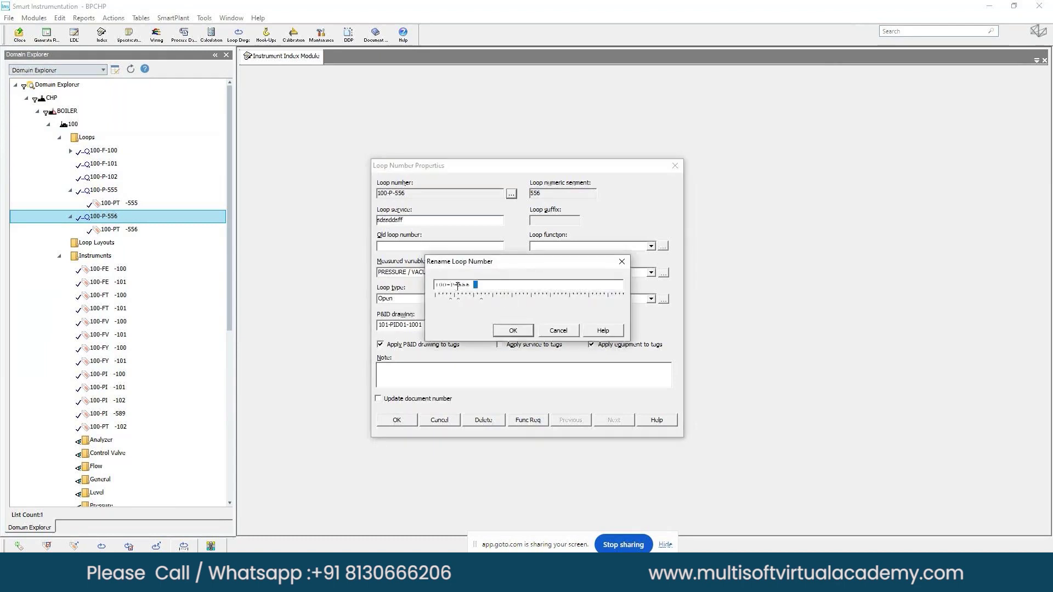